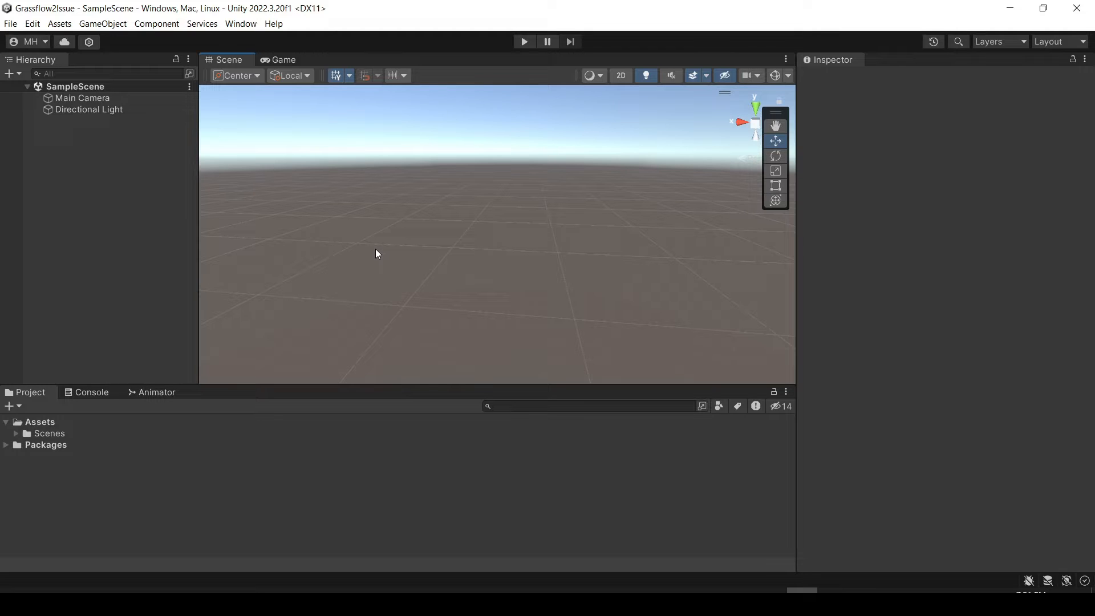
# Open the Package Manager and search My Assets for "grassflow"
pyautogui.click(235, 26)
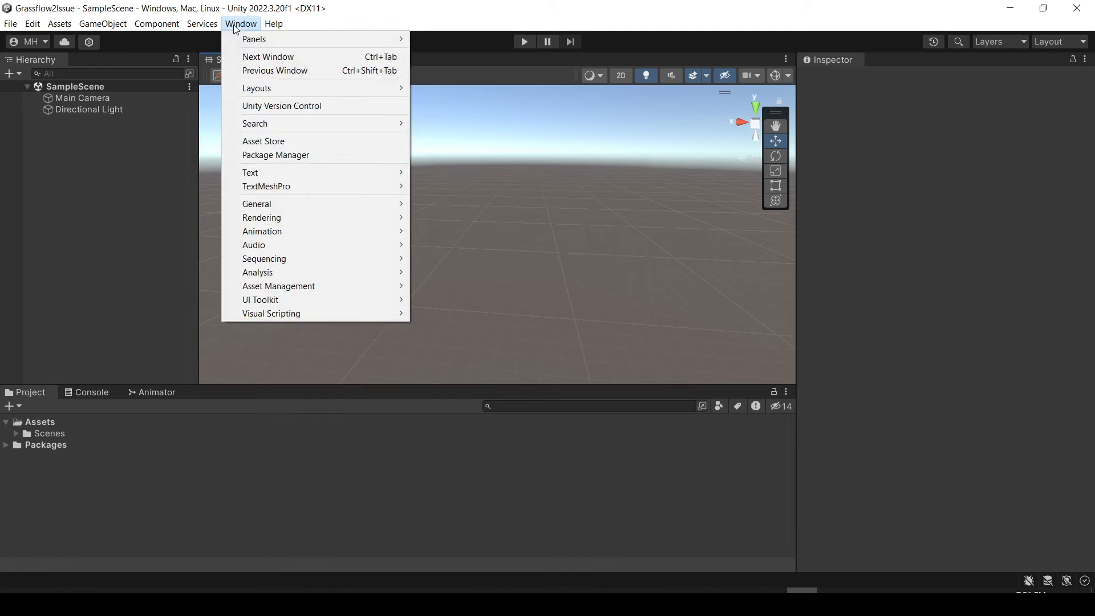
pyautogui.click(255, 157)
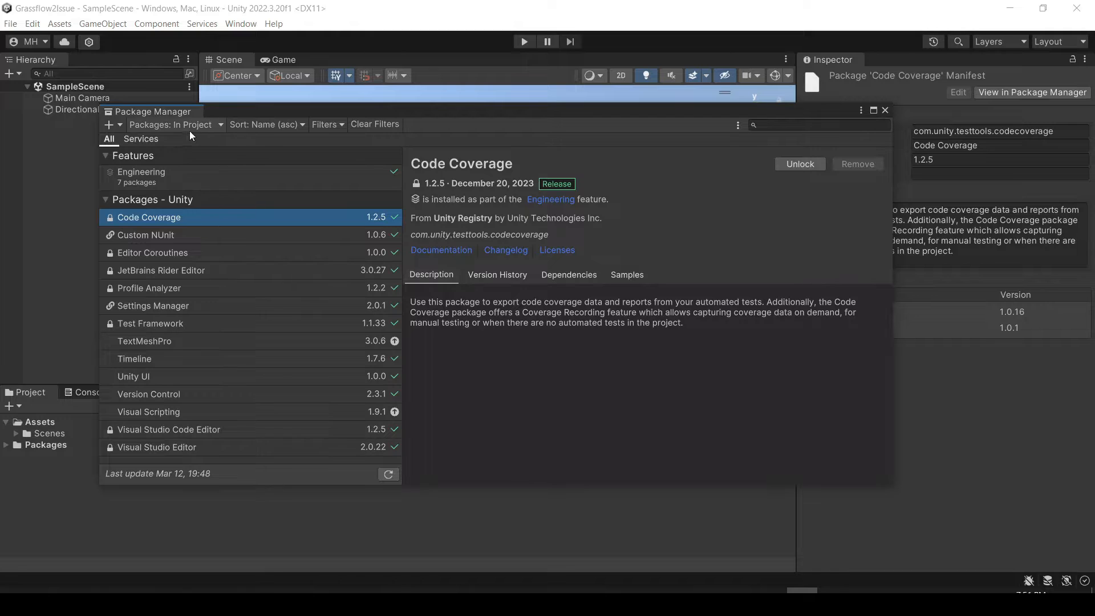
pyautogui.click(171, 126)
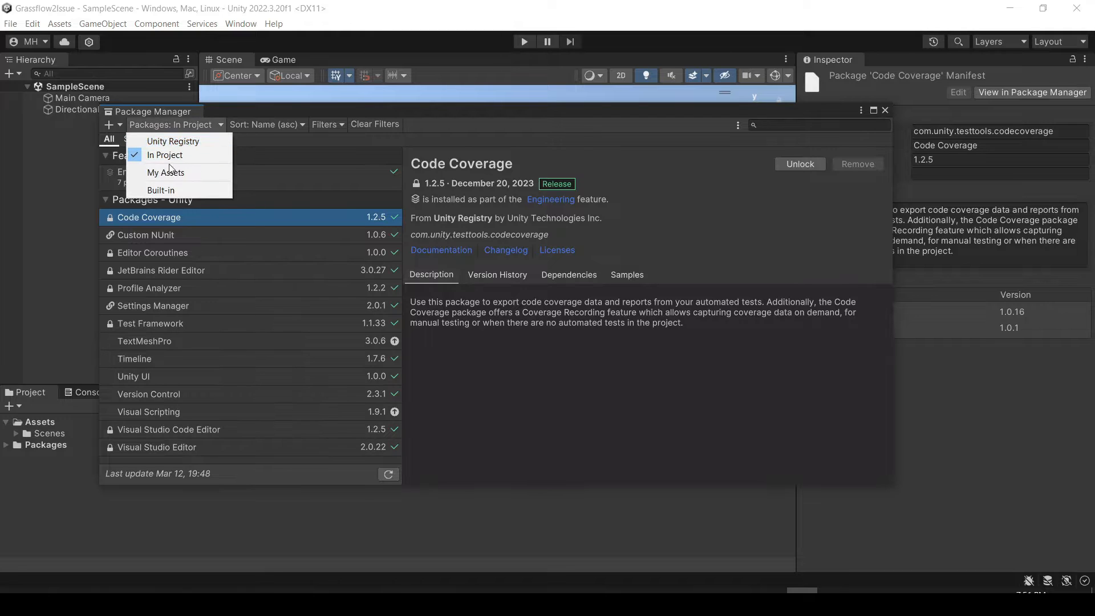
pyautogui.press('Escape')
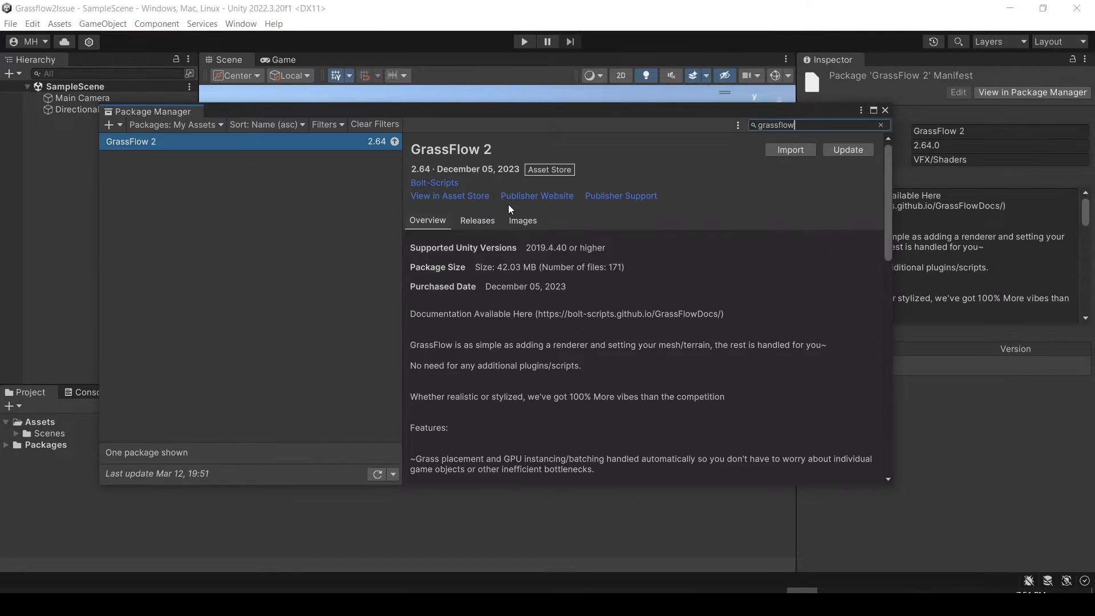
# Import the GrassFlow 2 package, allowing script updates for these and other files found later, and close the Package Manager
pyautogui.click(790, 149)
pyautogui.click(675, 506)
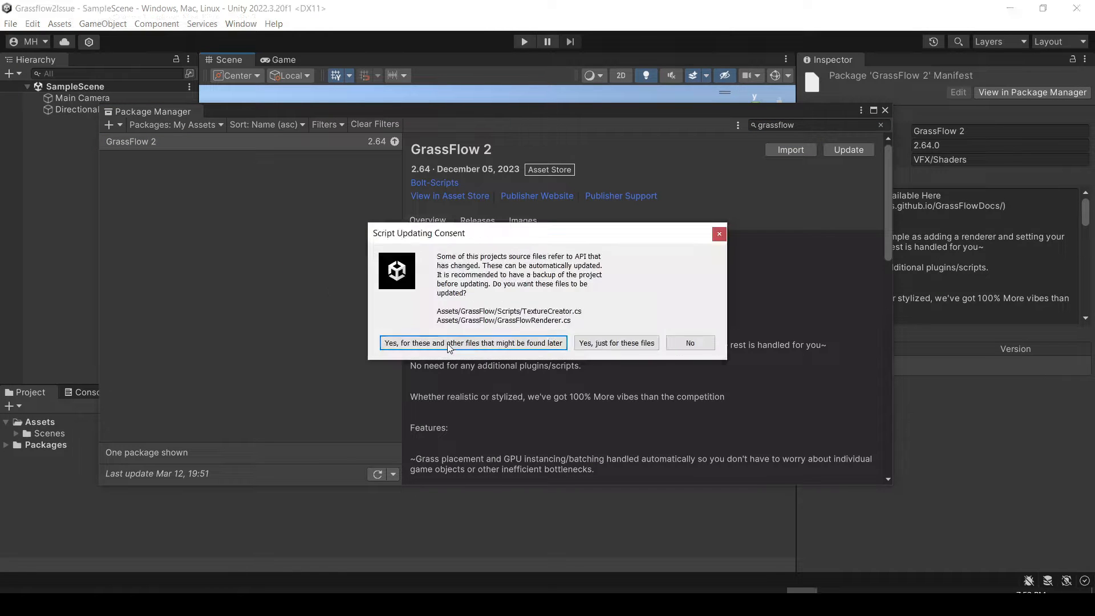
pyautogui.press('Return')
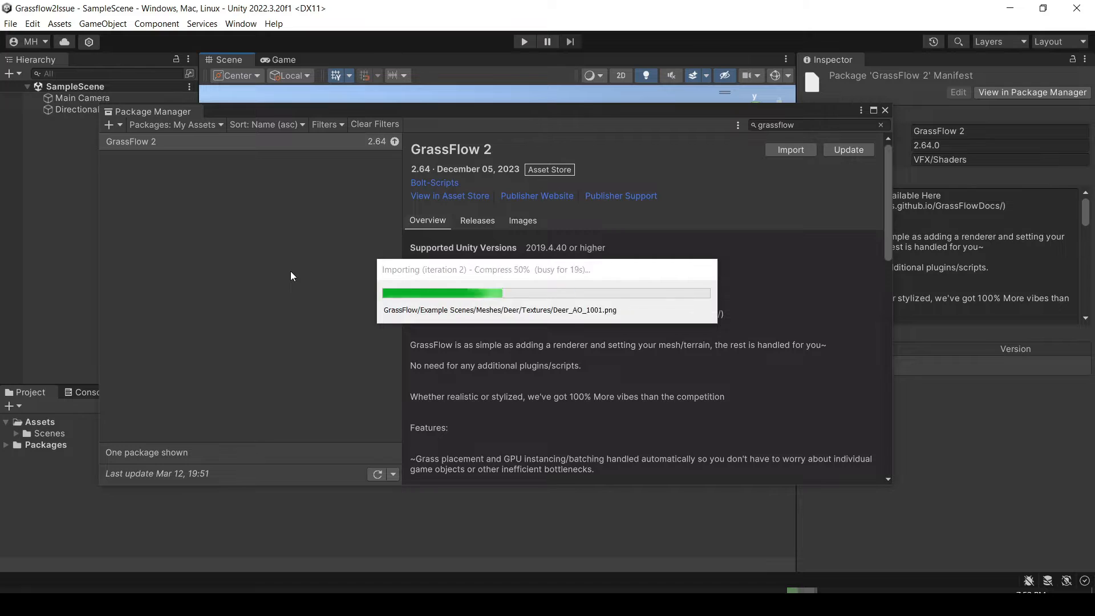
pyautogui.click(885, 111)
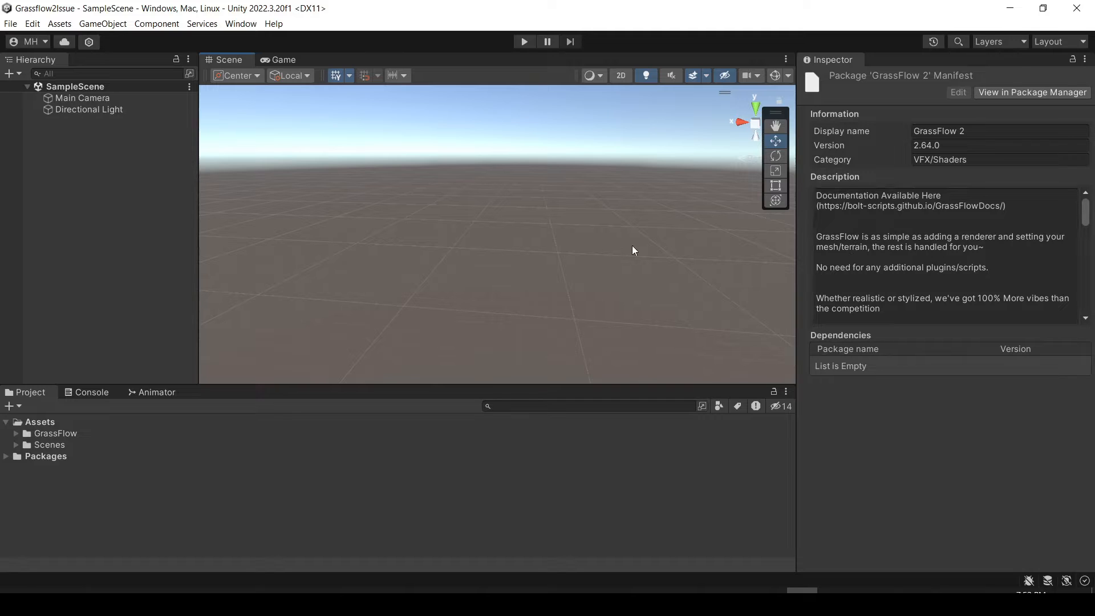
# Skim the GrassFlow 2 package description and expand the imported GrassFlow folder to see its contents
pyautogui.moveTo(632, 245); pyautogui.dragTo(683, 230, button='right')
pyautogui.scroll(-3, 883, 237)
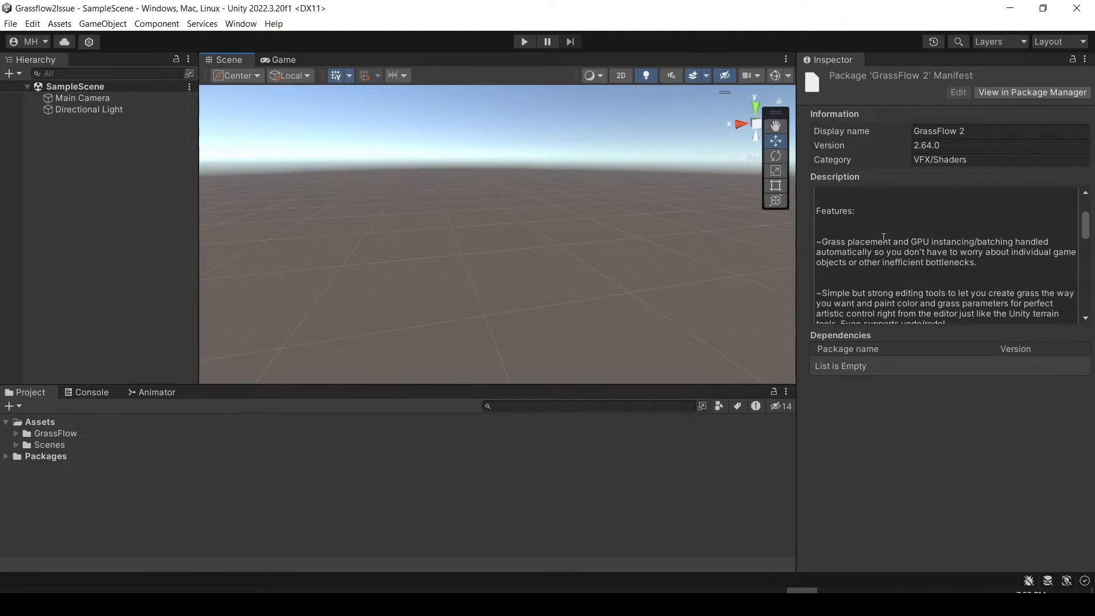
pyautogui.scroll(-9, 883, 237)
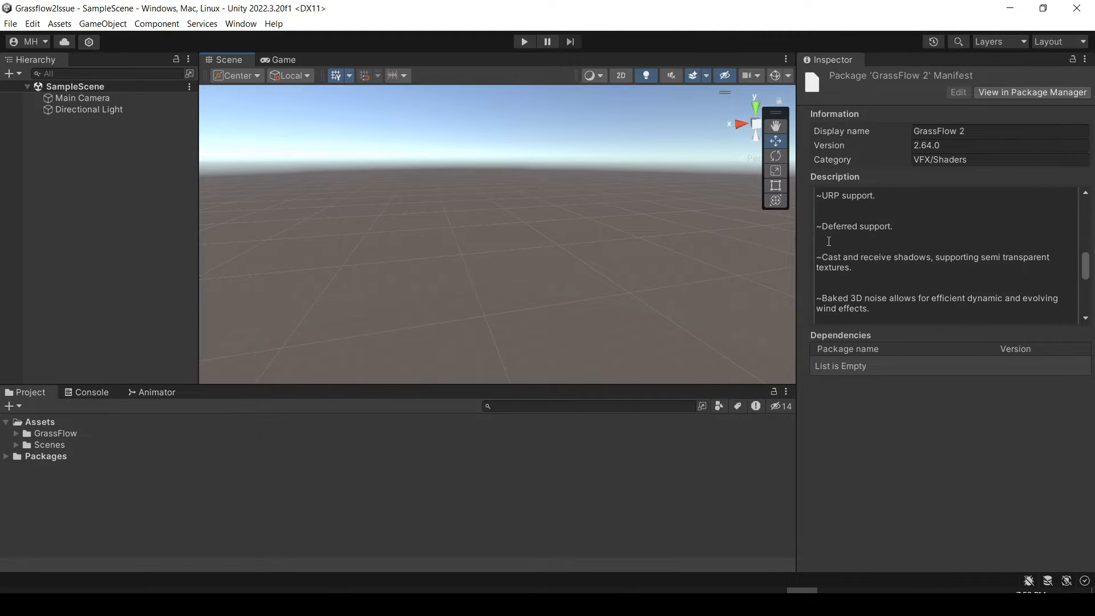
pyautogui.moveTo(490, 265); pyautogui.dragTo(423, 264, button='right')
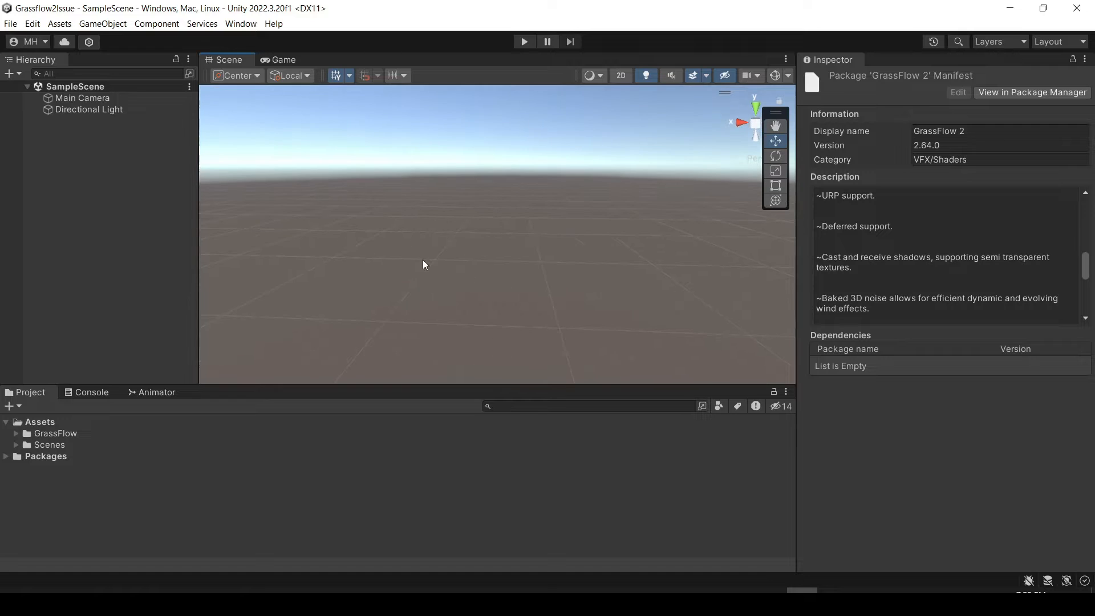
pyautogui.click(15, 433)
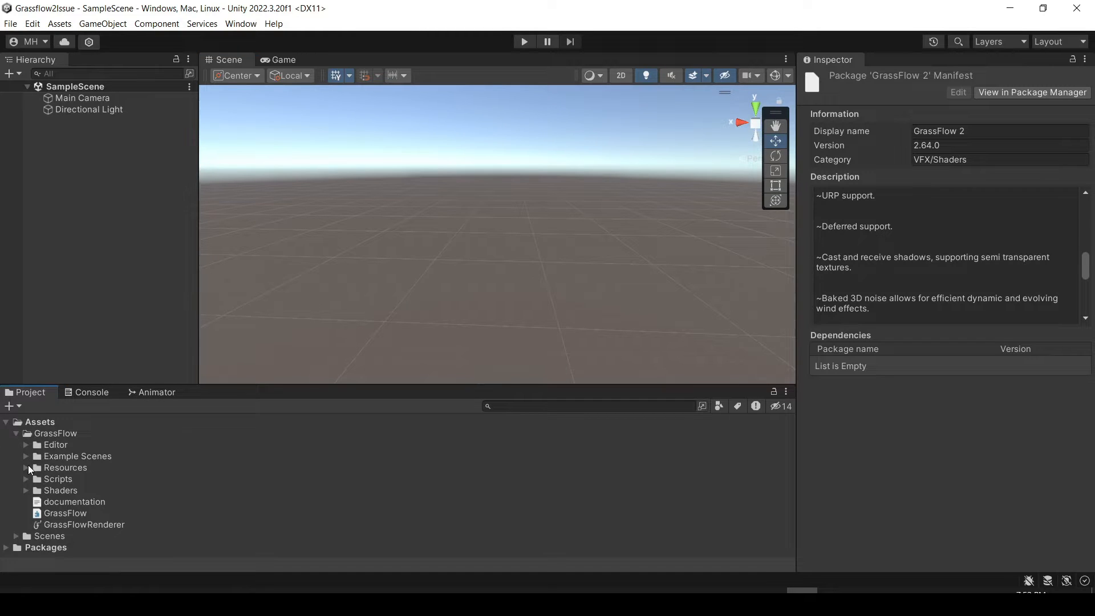
# Add a 3D Terrain object to SampleScene and save the scene
pyautogui.click(8, 73)
pyautogui.moveTo(63, 117)
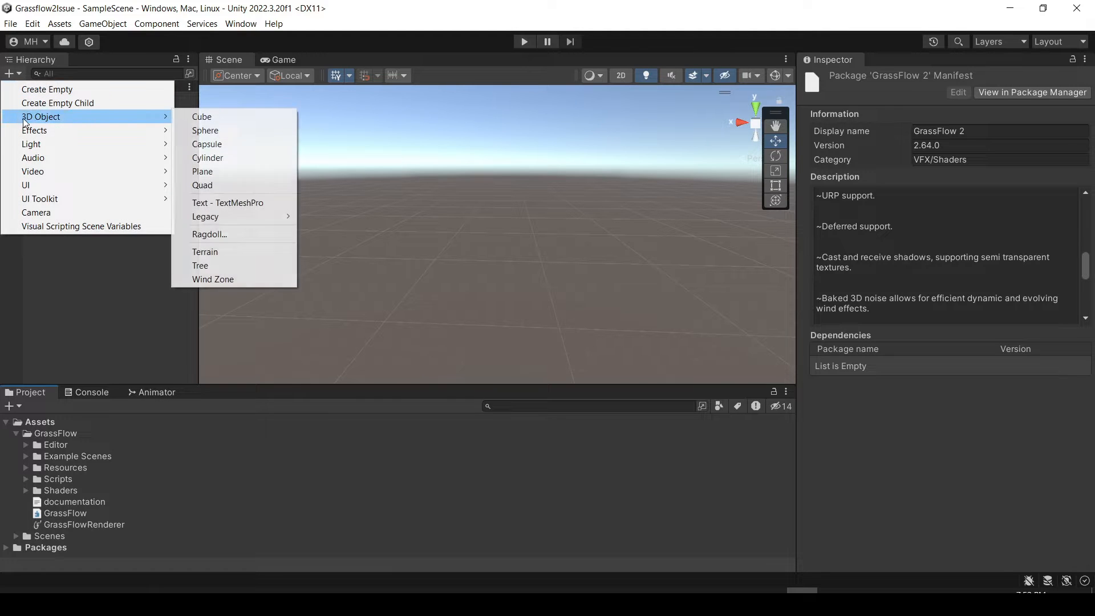
pyautogui.click(211, 252)
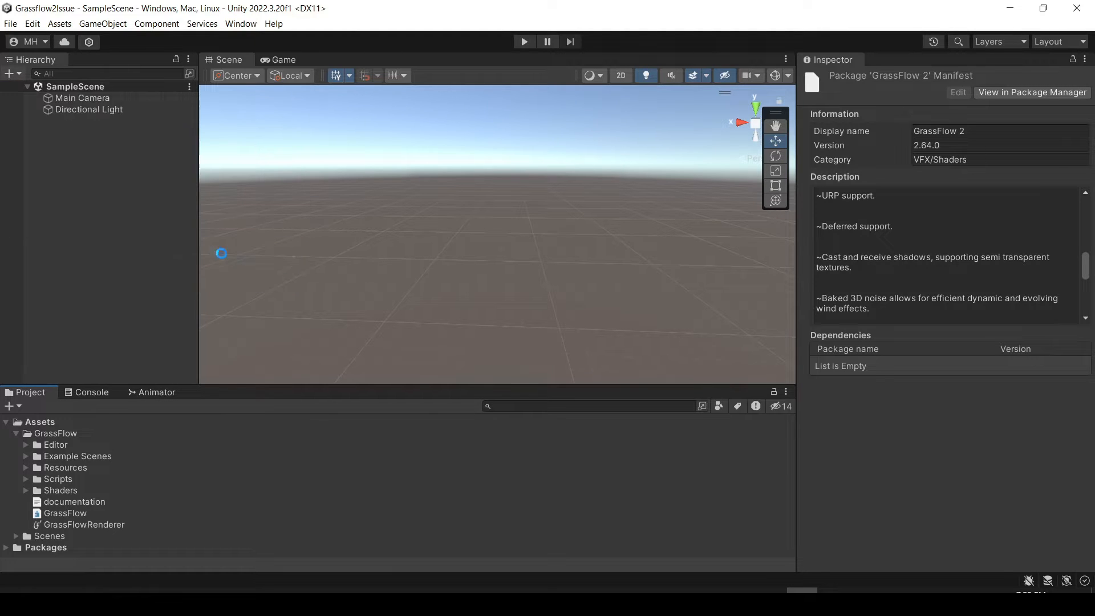
pyautogui.moveTo(409, 237); pyautogui.dragTo(942, 189, button='right')
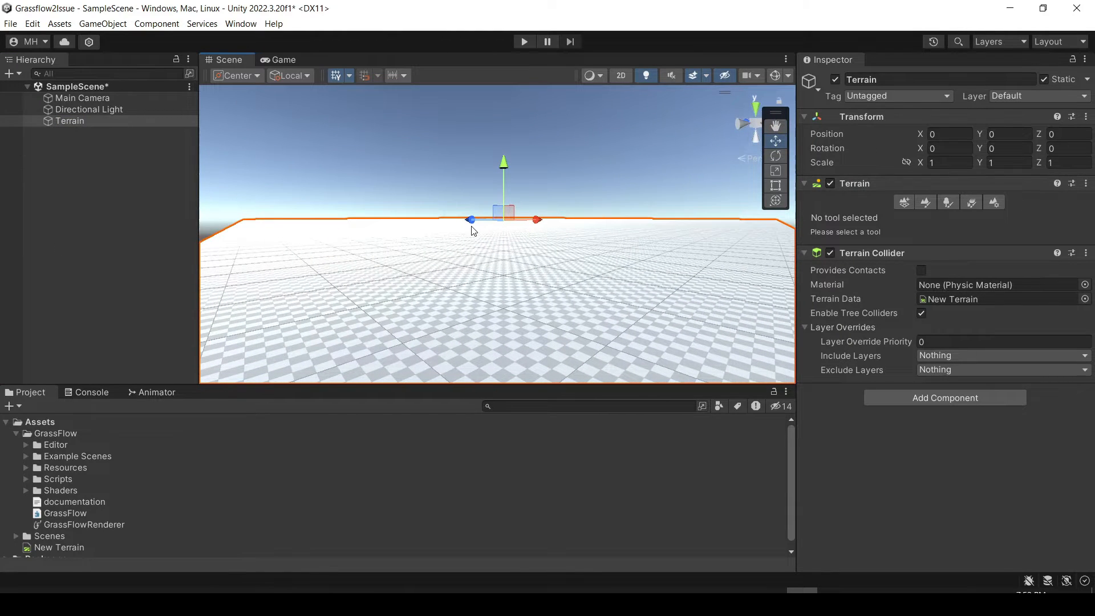
pyautogui.moveTo(472, 233); pyautogui.dragTo(497, 263, button='right')
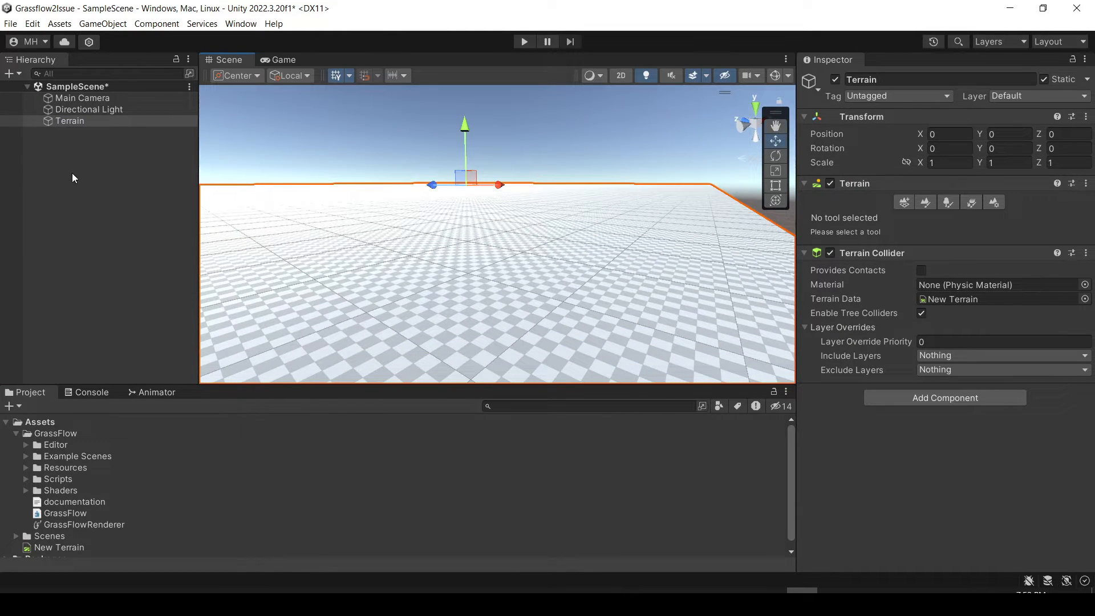
pyautogui.click(10, 23)
pyautogui.click(13, 84)
# Open the GrassFieldStylized scene from GrassFlow's Example Scenes folder and look around its grass field
pyautogui.click(25, 457)
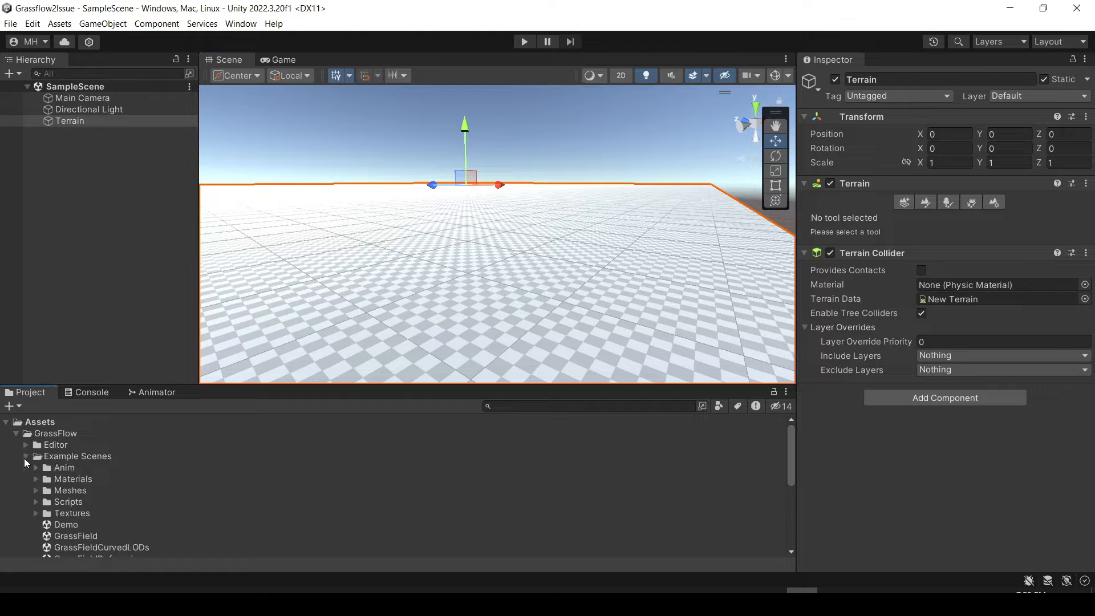
pyautogui.scroll(-3, 108, 460)
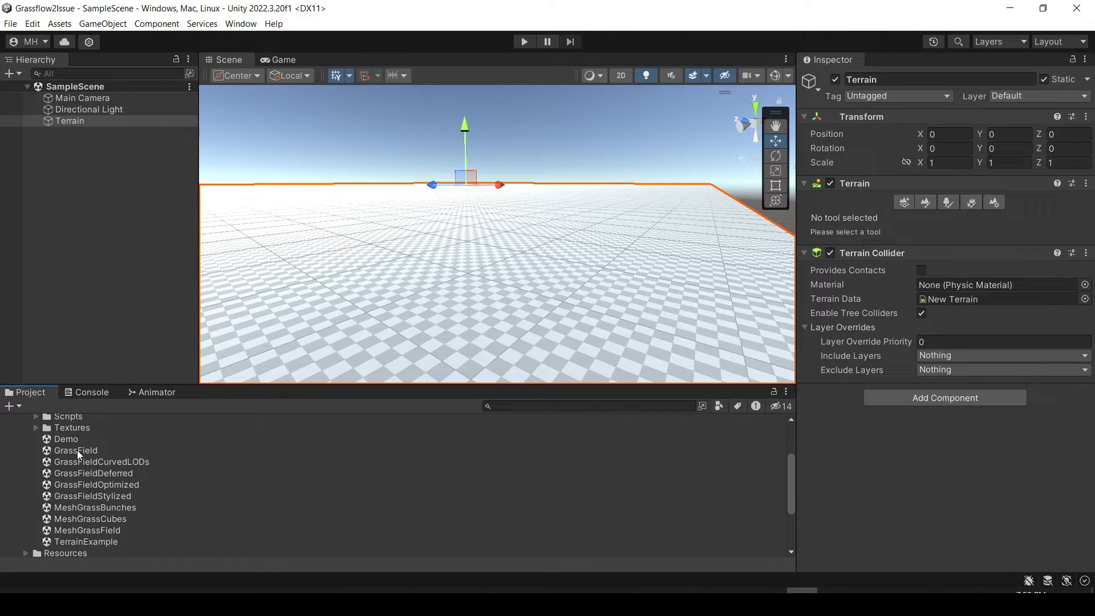
pyautogui.click(80, 496)
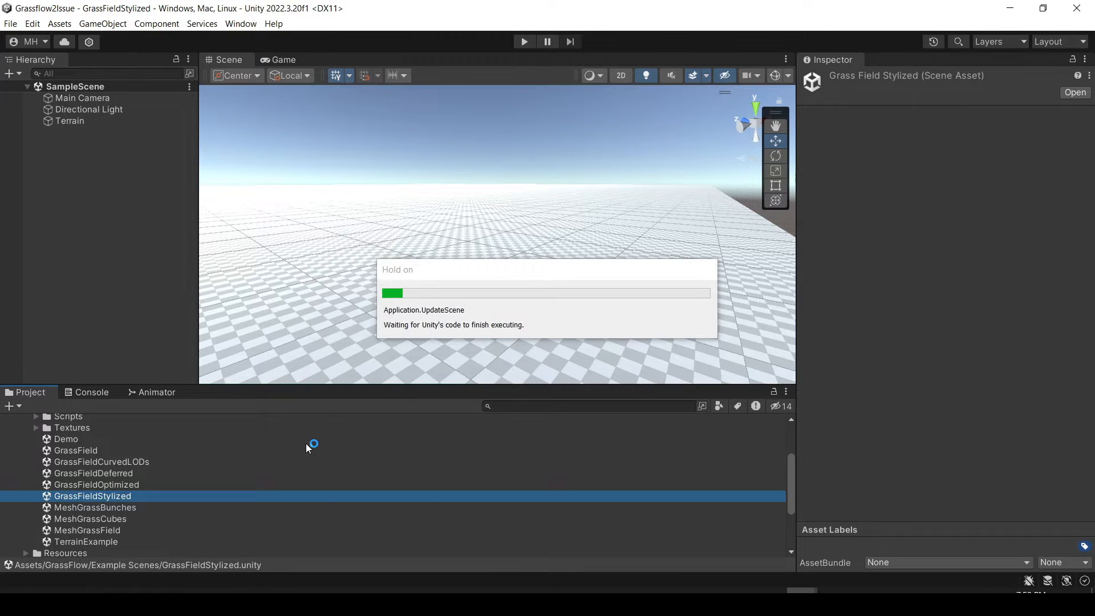
pyautogui.moveTo(326, 277); pyautogui.dragTo(596, 313, button='right')
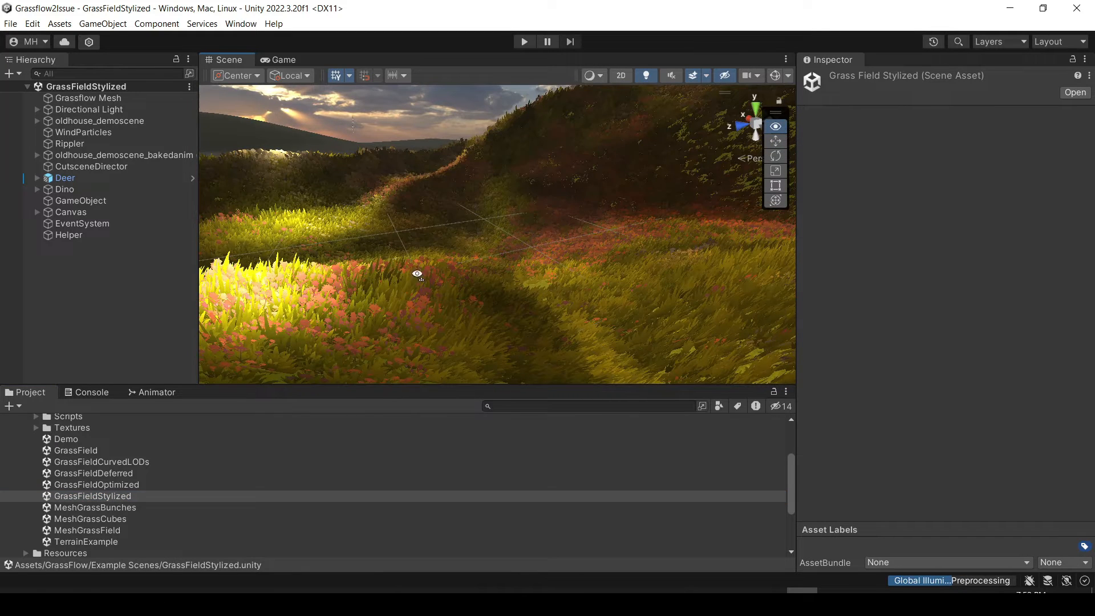
pyautogui.moveTo(362, 244); pyautogui.dragTo(357, 285, button='right')
pyautogui.press('w')
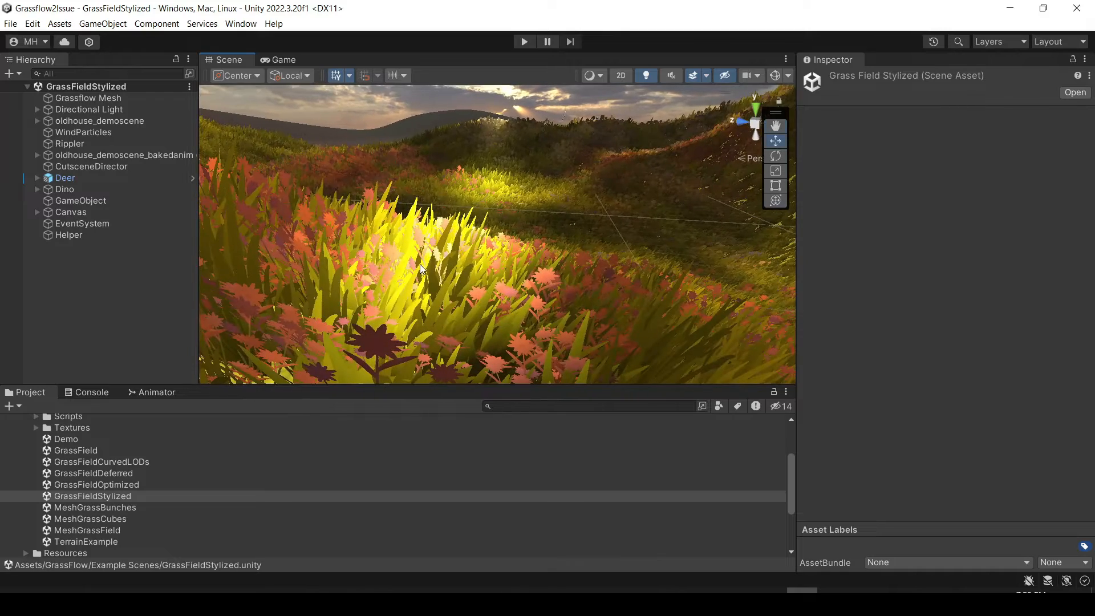
pyautogui.moveTo(435, 268); pyautogui.dragTo(371, 255, button='right')
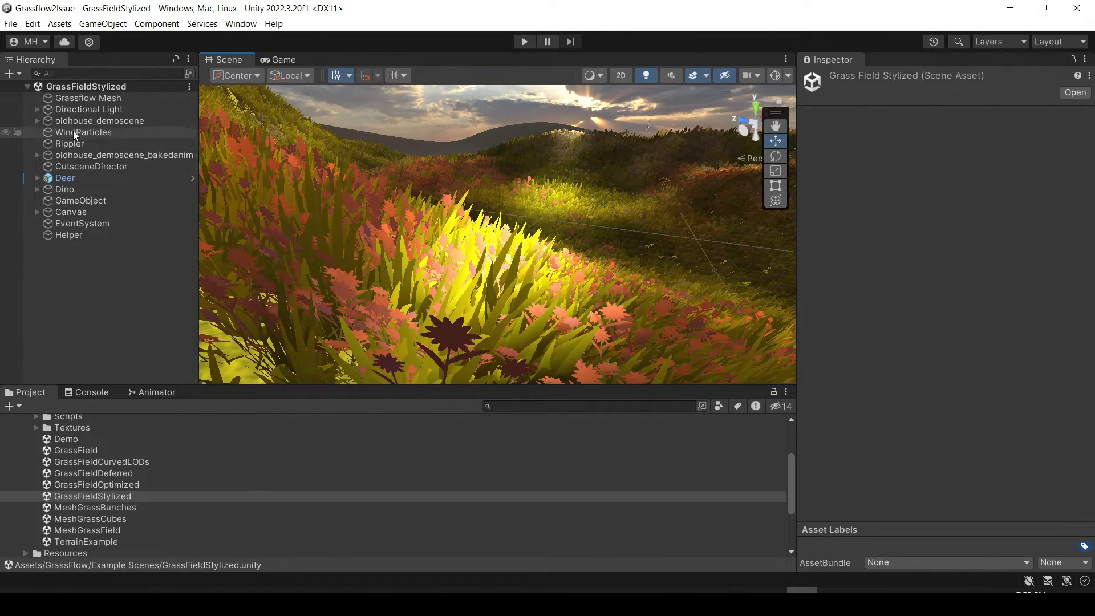
# Review the GrassFlow Renderer settings on the Grassflow Mesh object and copy that component
pyautogui.click(77, 97)
pyautogui.click(78, 97)
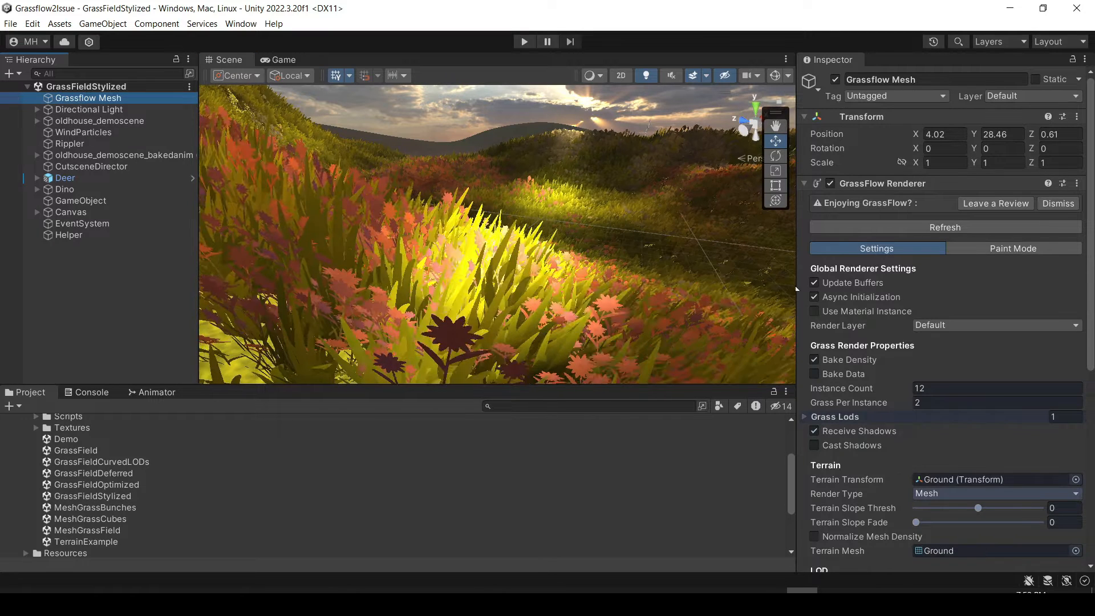
pyautogui.scroll(-10, 888, 306)
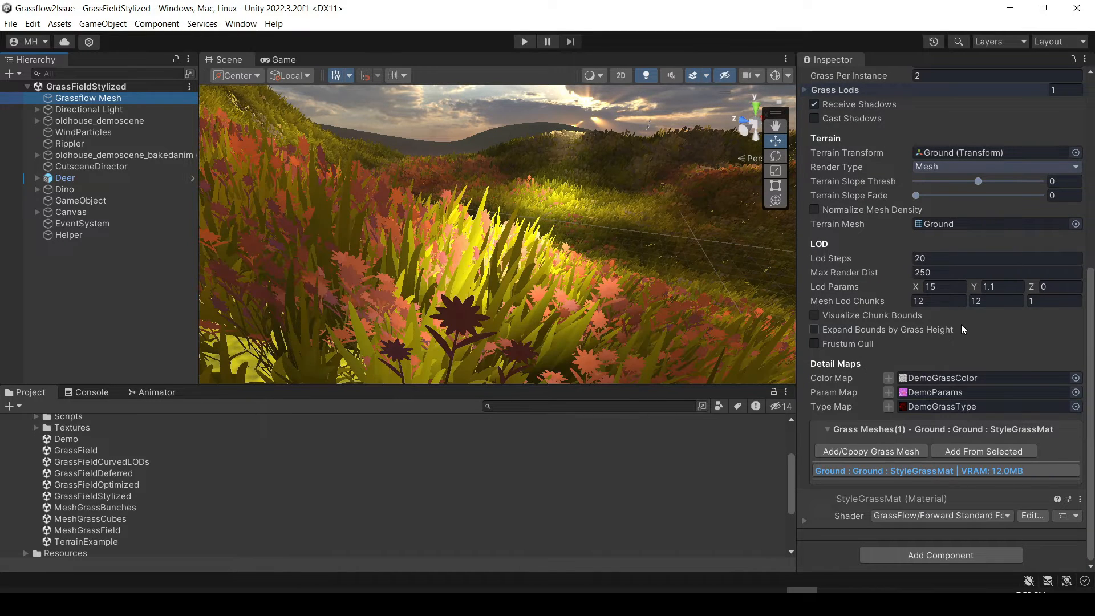
pyautogui.moveTo(962, 328)
pyautogui.scroll(10, 961, 324)
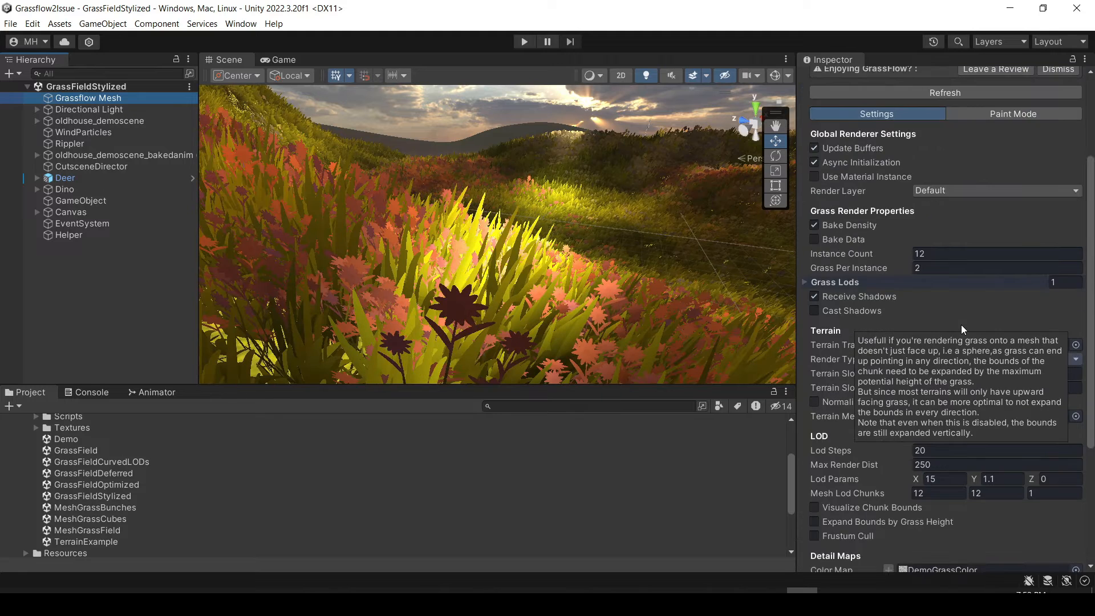
pyautogui.click(1075, 183)
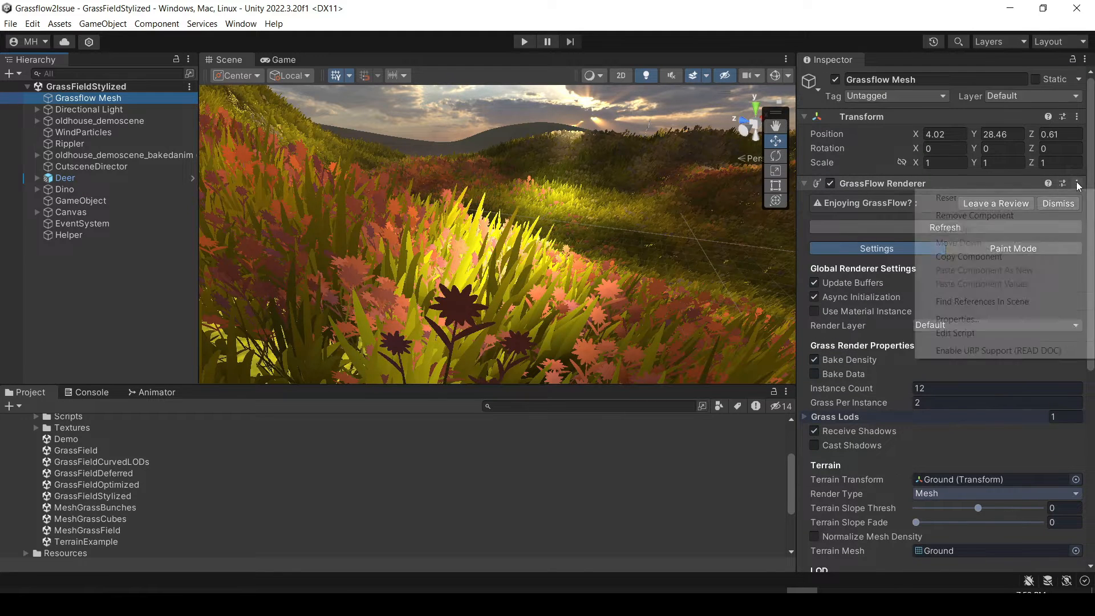
pyautogui.click(947, 257)
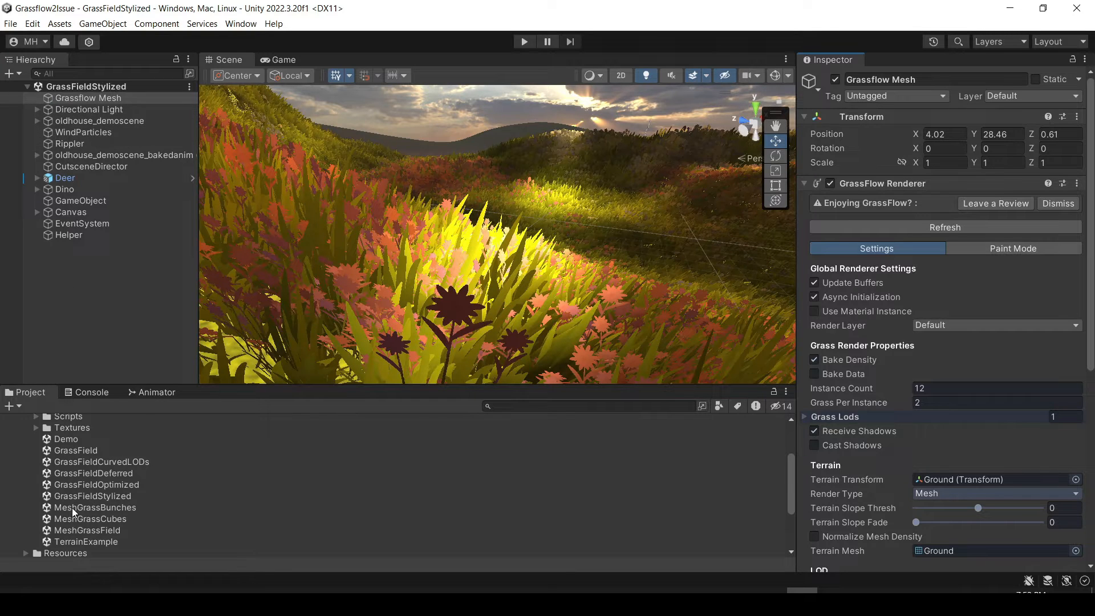
# Collapse the Example Scenes folder and reopen SampleScene from the Scenes folder
pyautogui.scroll(-3, 71, 505)
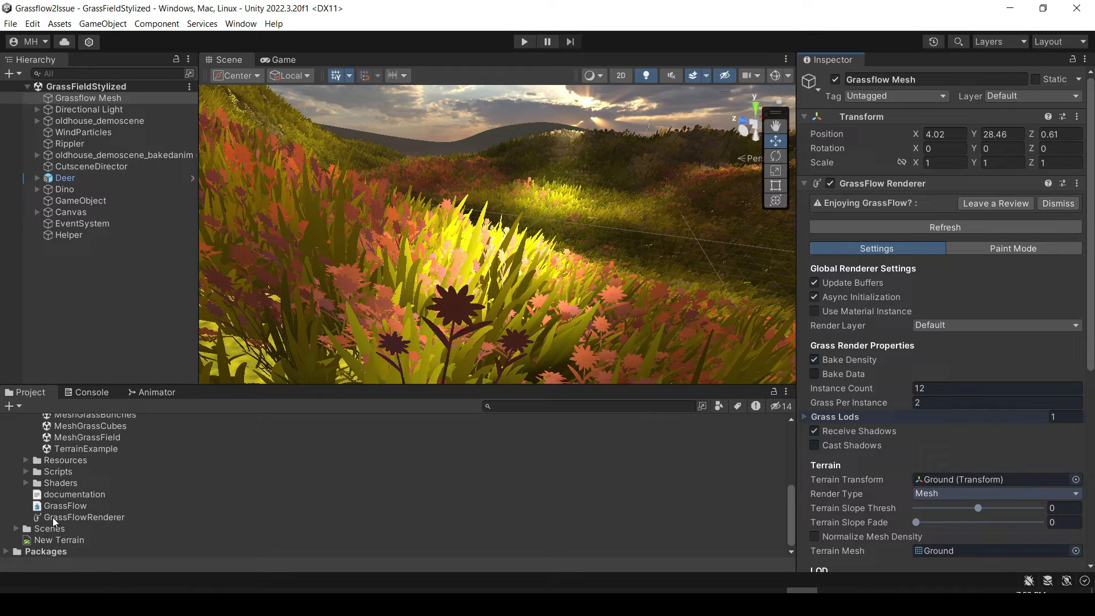
pyautogui.scroll(5, 53, 518)
pyautogui.click(26, 455)
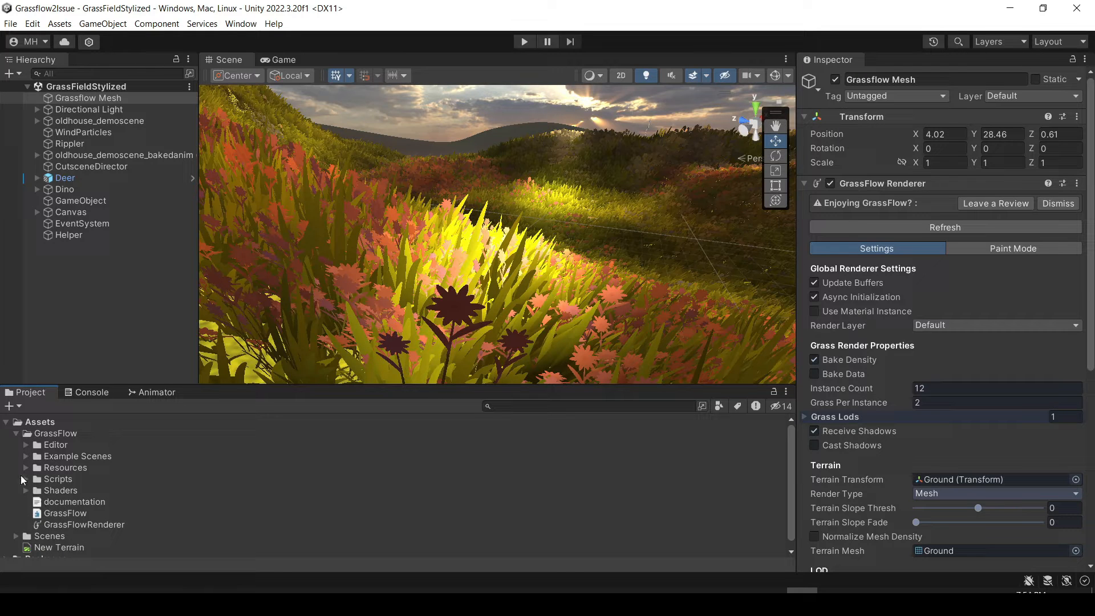
pyautogui.doubleClick(25, 541)
pyautogui.doubleClick(68, 547)
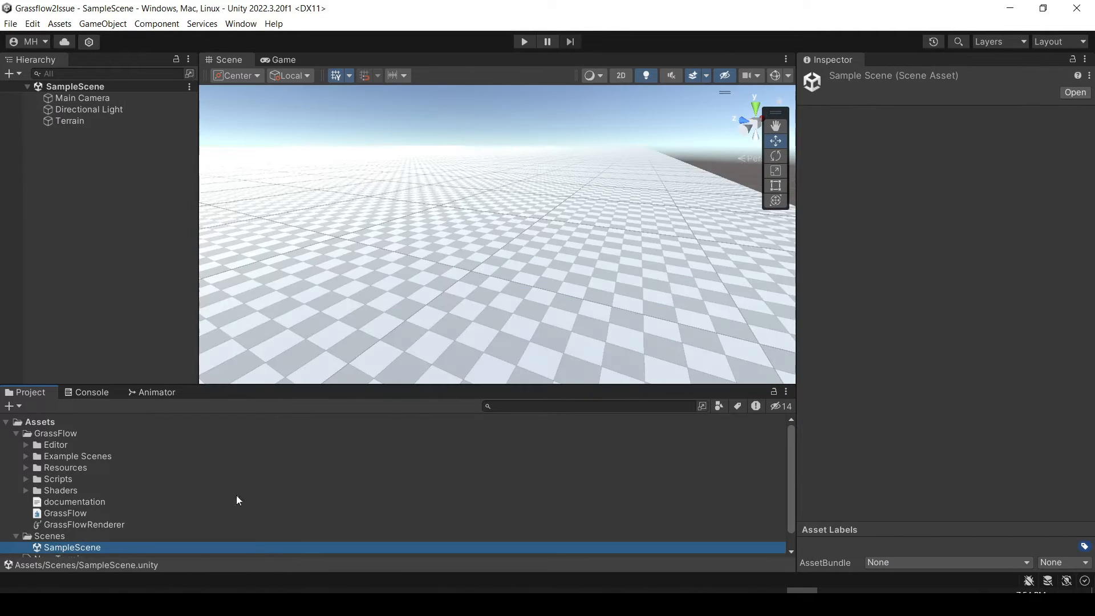
# Create an empty object in SampleScene and name it "Grassflow Renderer"
pyautogui.click(17, 73)
pyautogui.click(25, 89)
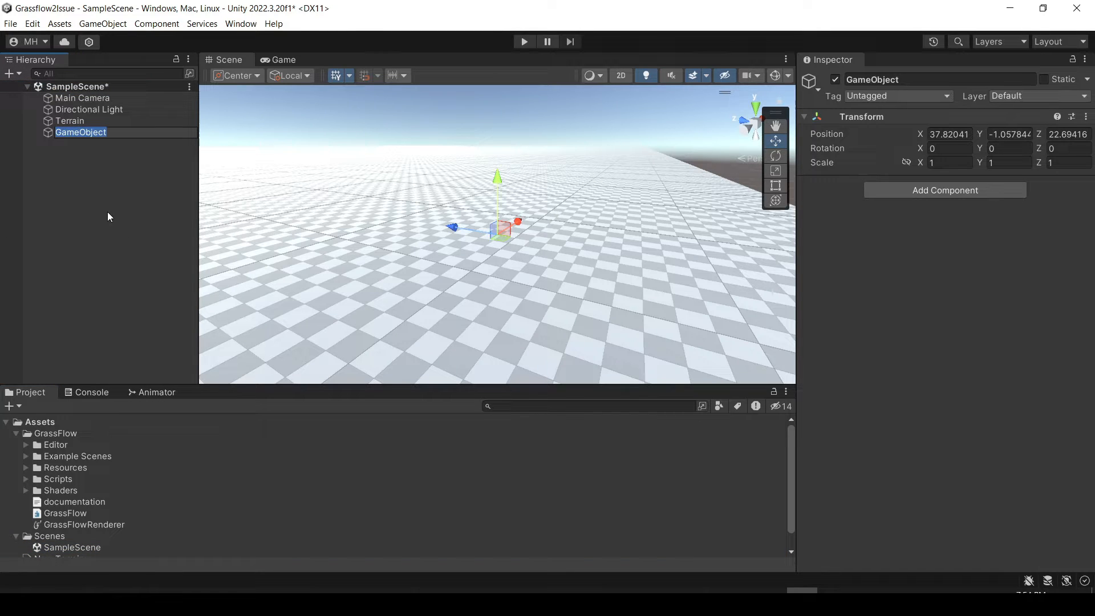
pyautogui.write('Grassflow Renderer')
pyautogui.press('Return')
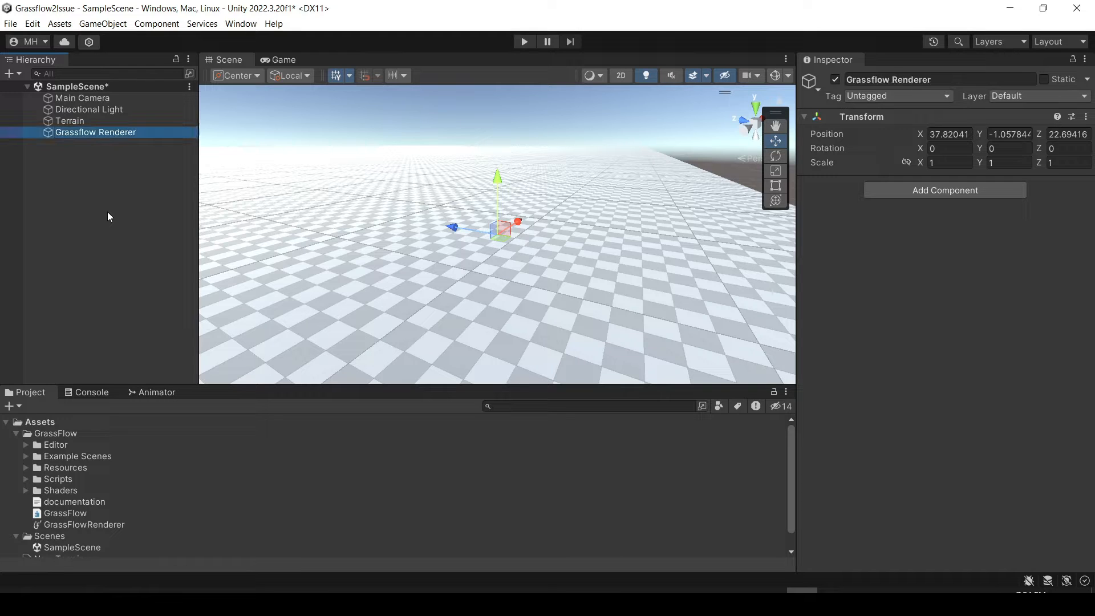
# Paste the copied component as new onto the Grassflow Renderer object and assign the Terrain object as its Terrain Transform
pyautogui.click(1086, 117)
pyautogui.moveTo(1001, 229)
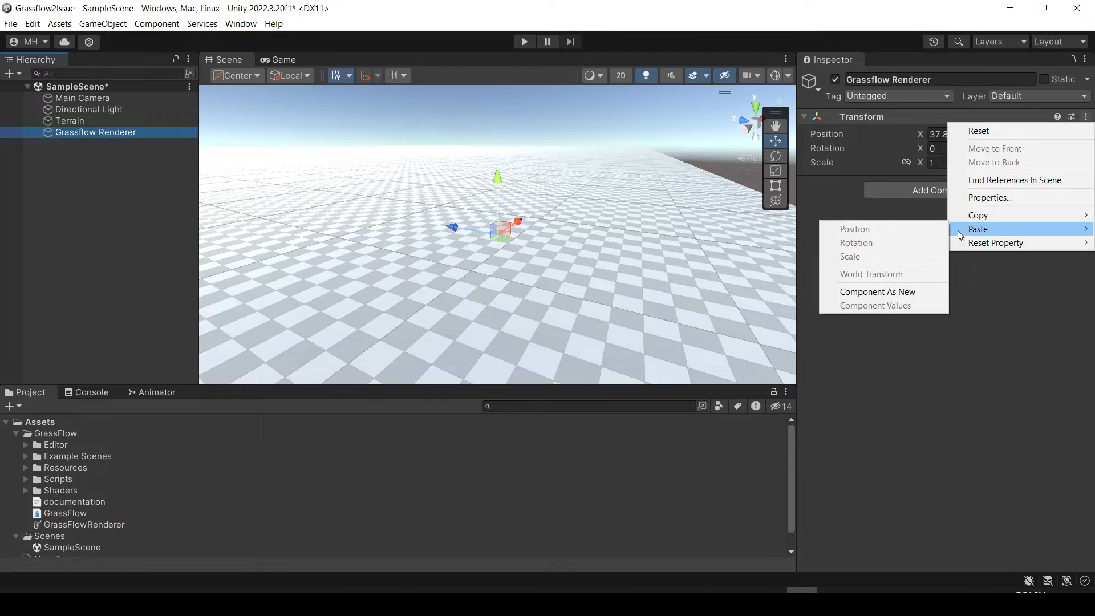
pyautogui.click(894, 291)
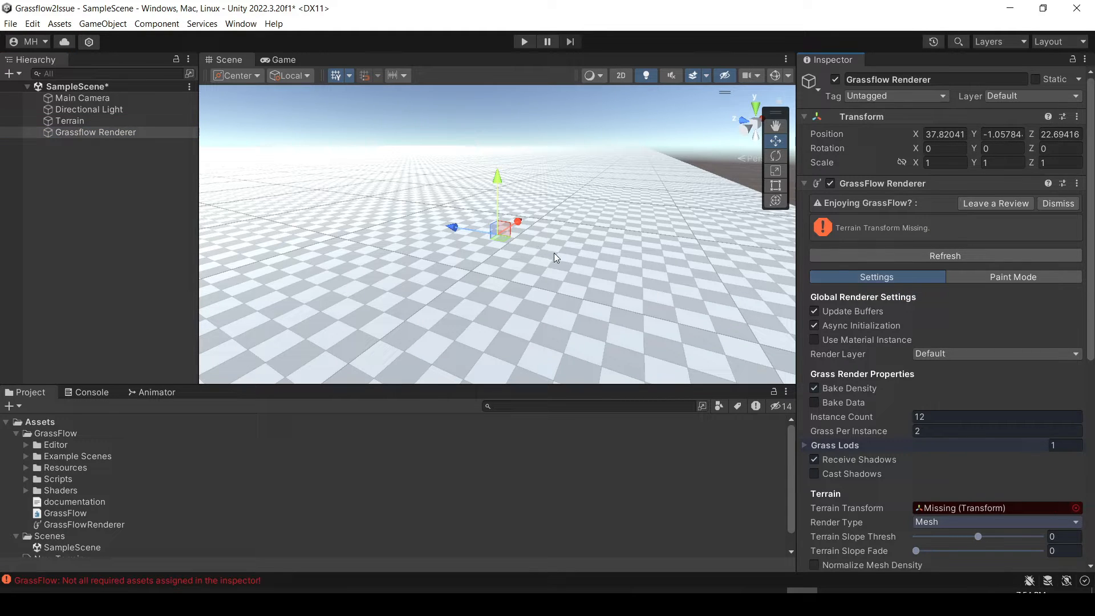
pyautogui.scroll(-5, 882, 449)
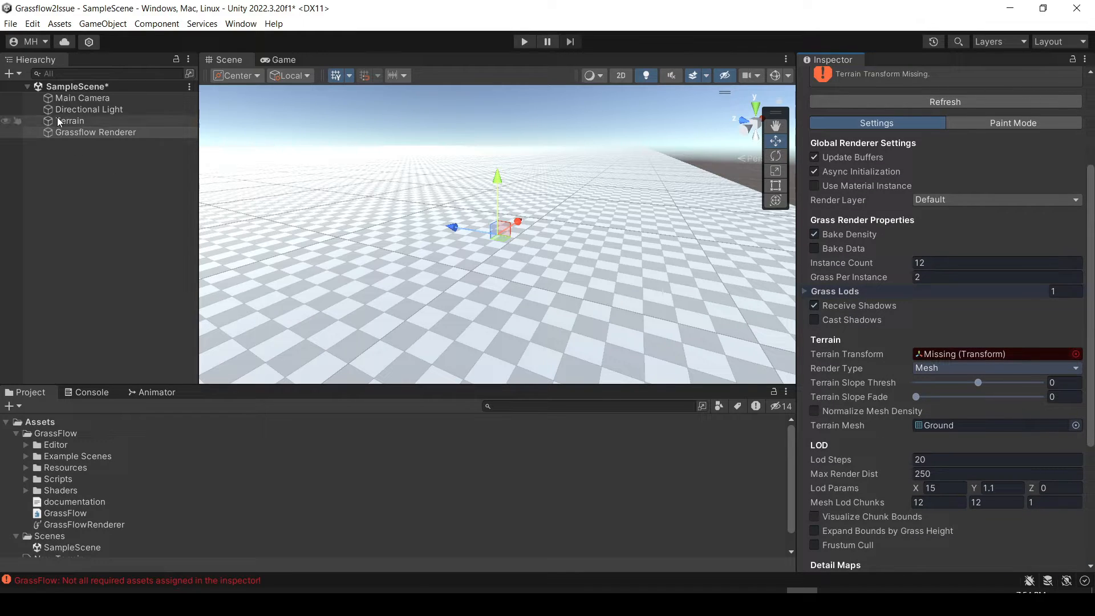
pyautogui.moveTo(63, 120); pyautogui.dragTo(980, 358)
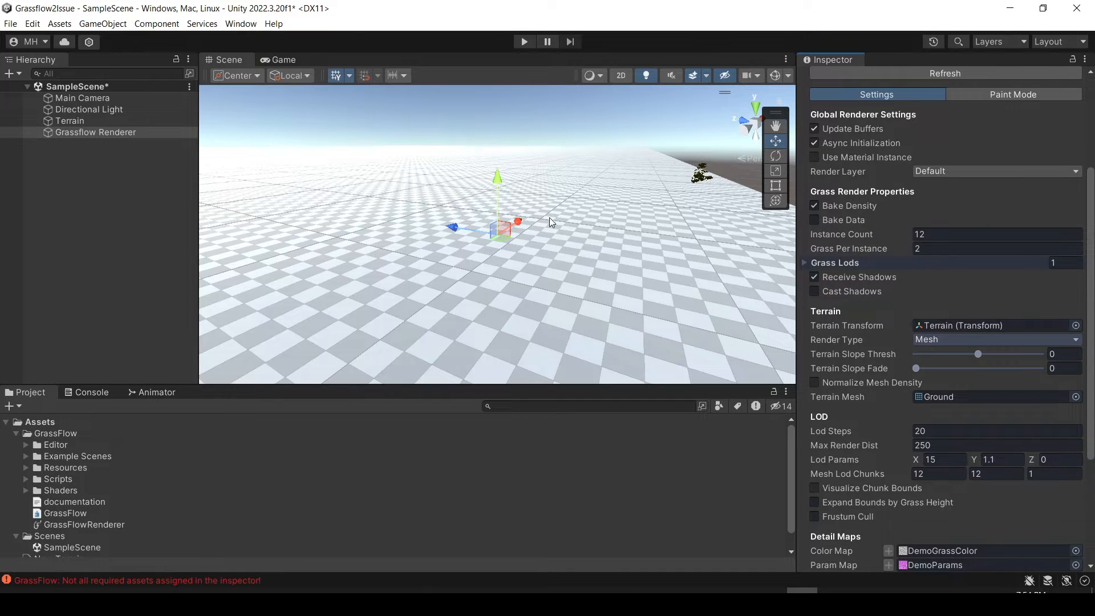
# Set the Grassflow Renderer's Terrain Slope Thresh to -1 and switch its Render Type to Terrain
pyautogui.moveTo(550, 217); pyautogui.dragTo(300, 443, button='right')
pyautogui.press('w')
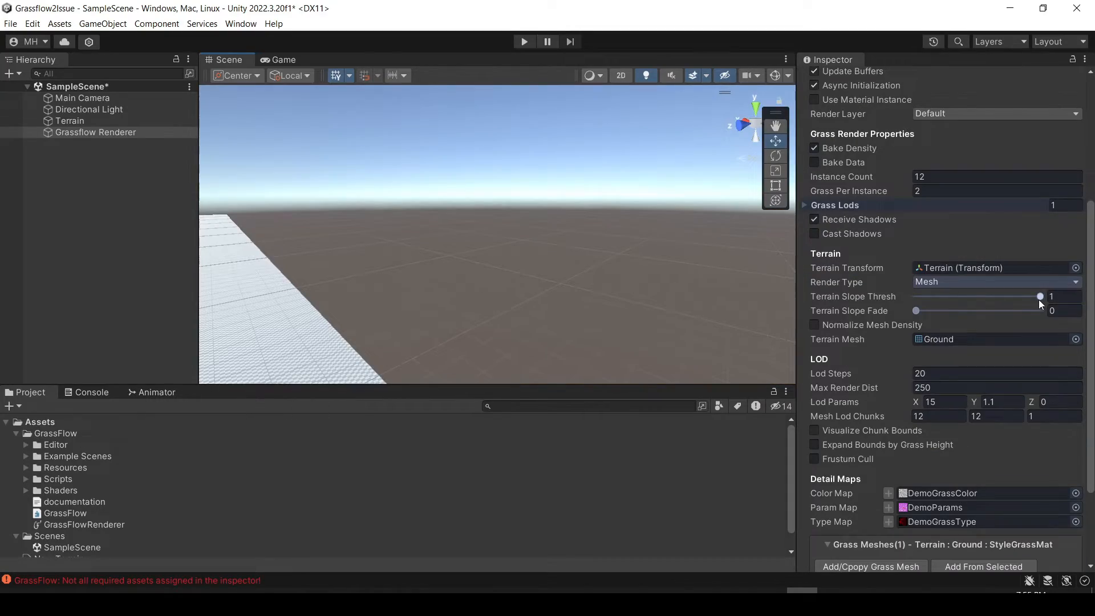
pyautogui.moveTo(1039, 300); pyautogui.dragTo(895, 299)
pyautogui.click(926, 283)
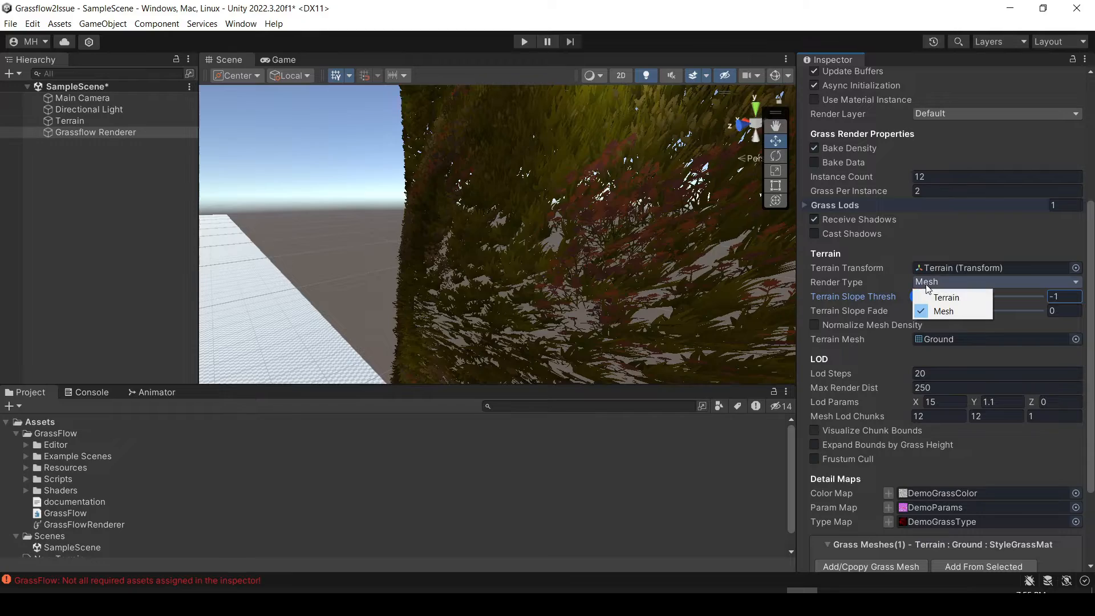
pyautogui.click(924, 296)
# Raise the Grassflow Renderer's Instance Count to 201 and save the scene
pyautogui.moveTo(510, 272); pyautogui.dragTo(177, 303, button='right')
pyautogui.moveTo(639, 254); pyautogui.dragTo(507, 240, button='right')
pyautogui.press('w')
pyautogui.press('s')
pyautogui.press('w')
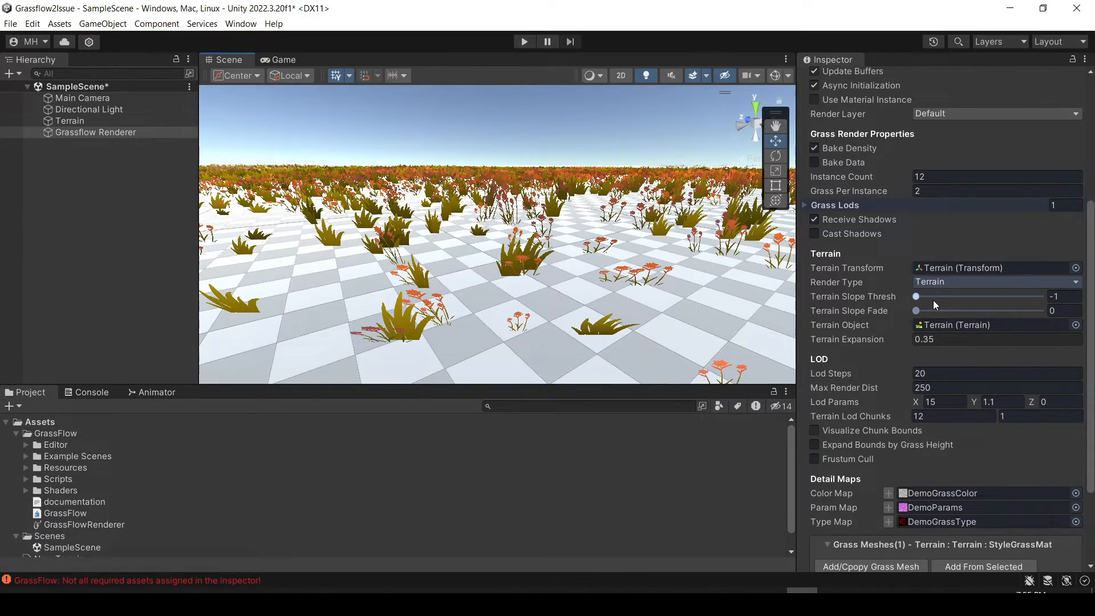
pyautogui.moveTo(860, 176); pyautogui.dragTo(889, 184)
pyautogui.moveTo(549, 220); pyautogui.dragTo(382, 195, button='right')
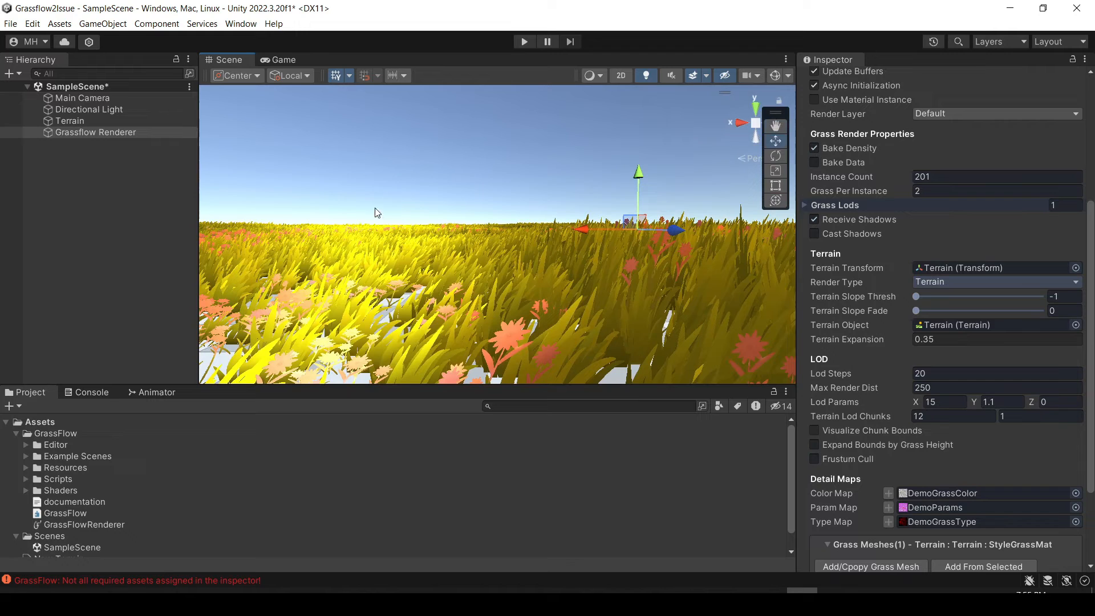
pyautogui.click(11, 24)
pyautogui.click(9, 84)
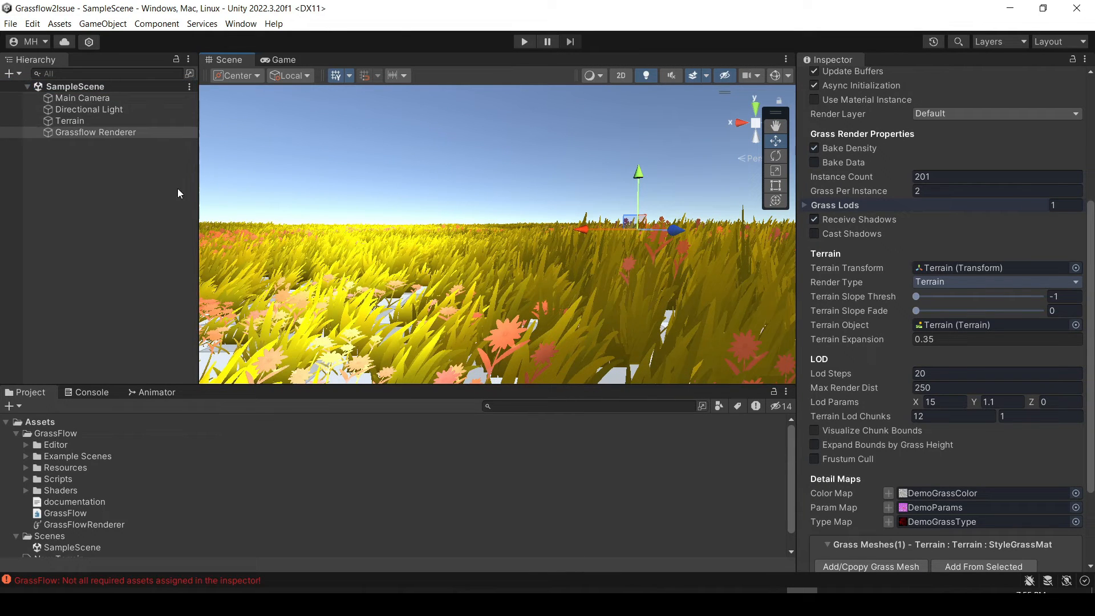
# Select the Terrain object and activate its Paint Texture tool
pyautogui.moveTo(390, 230); pyautogui.dragTo(540, 172, button='right')
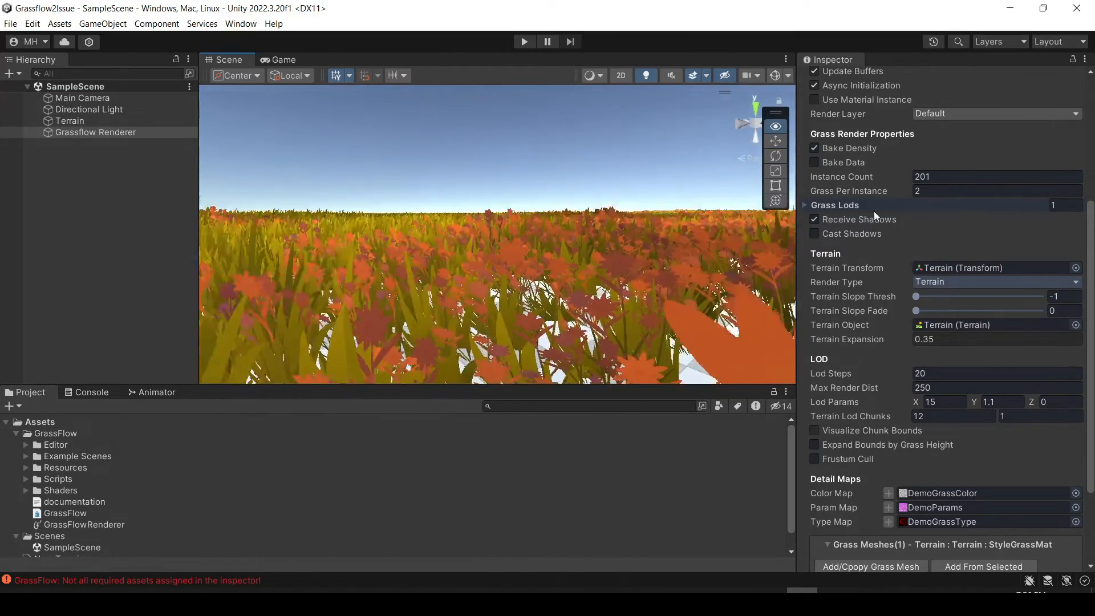
pyautogui.moveTo(668, 231); pyautogui.dragTo(693, 231, button='right')
pyautogui.click(84, 122)
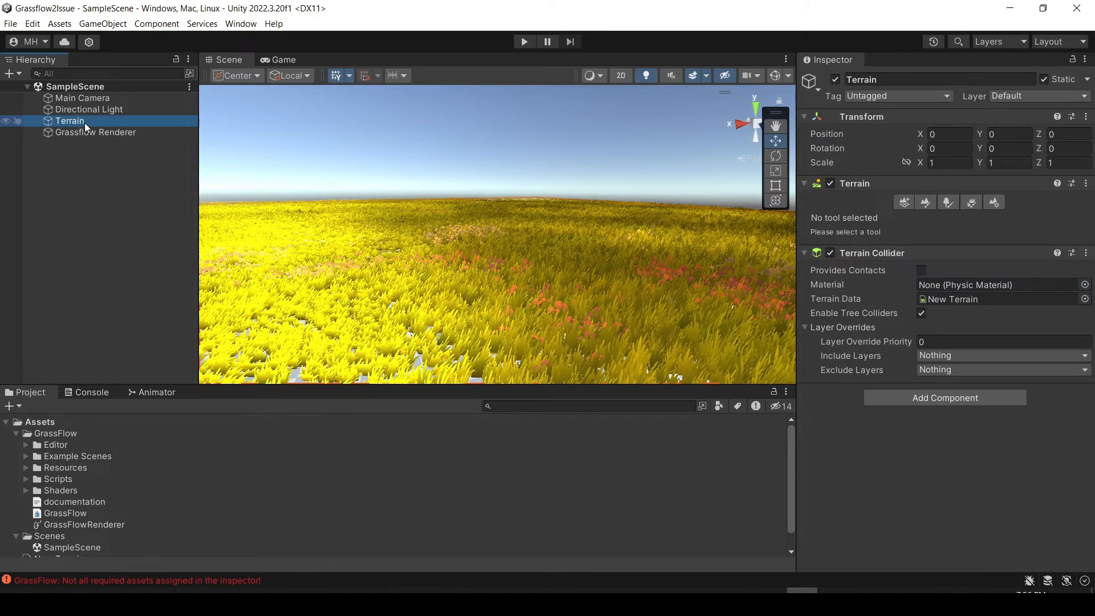
pyautogui.click(925, 203)
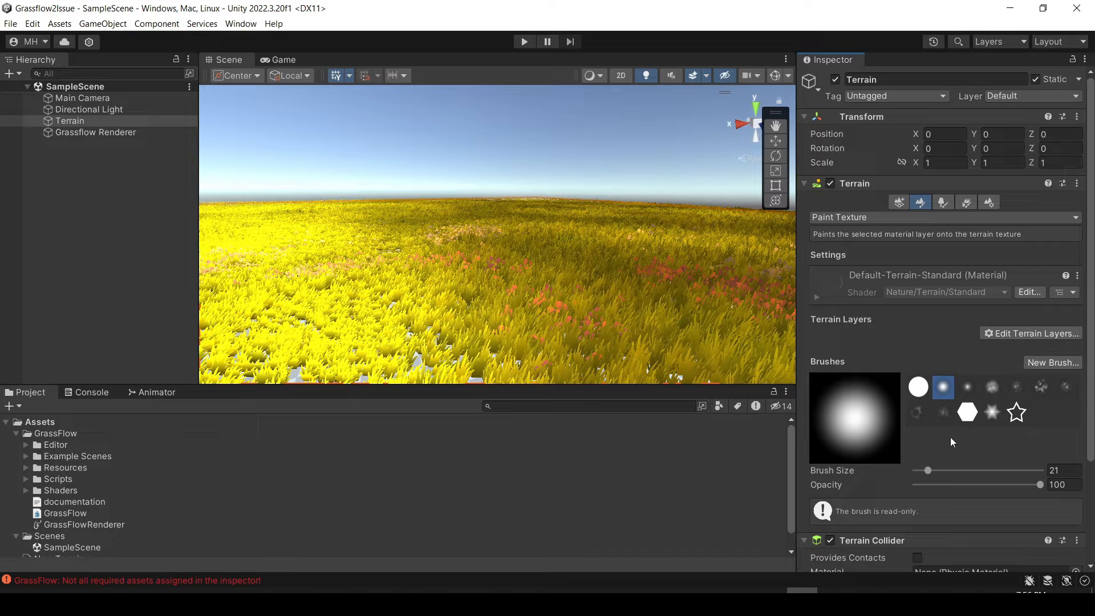
# Find the Terrain Tools 5.0.4 package in the Unity Registry and install it
pyautogui.click(240, 24)
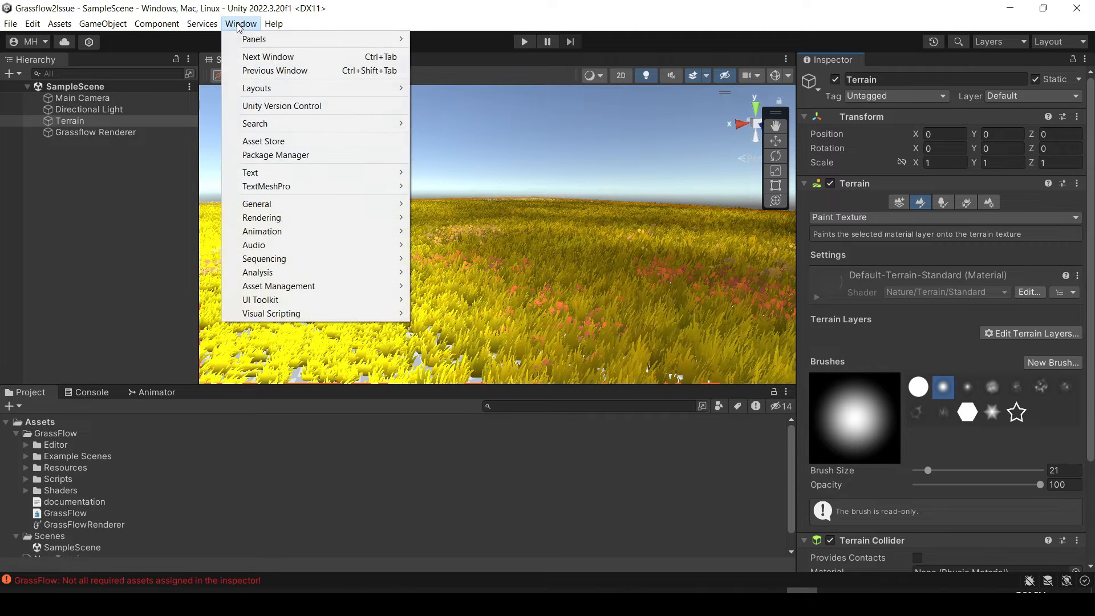
pyautogui.click(253, 156)
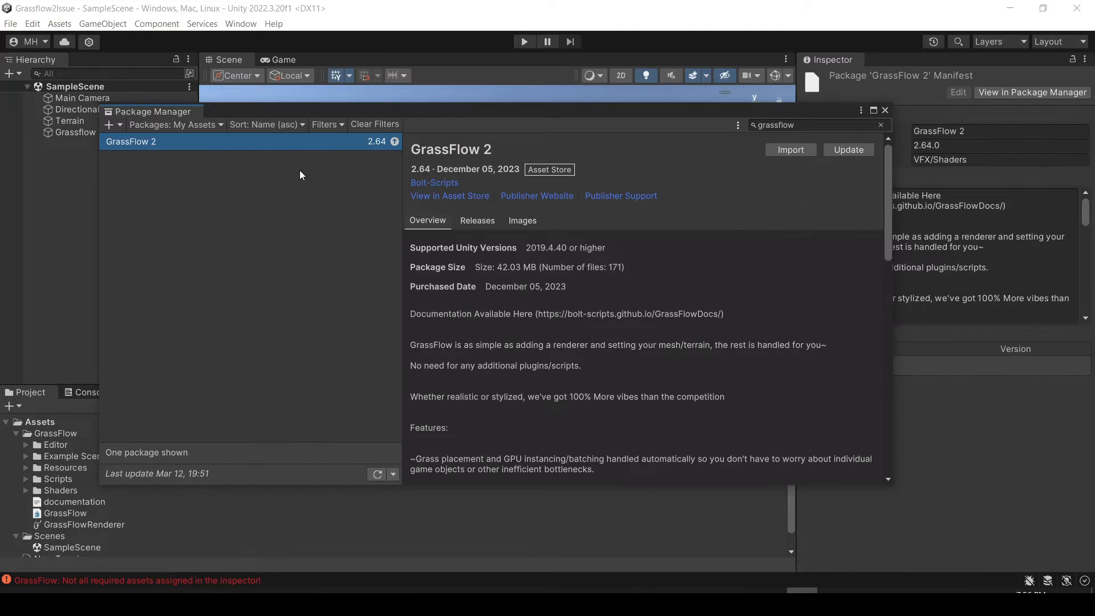
pyautogui.click(150, 126)
pyautogui.click(176, 162)
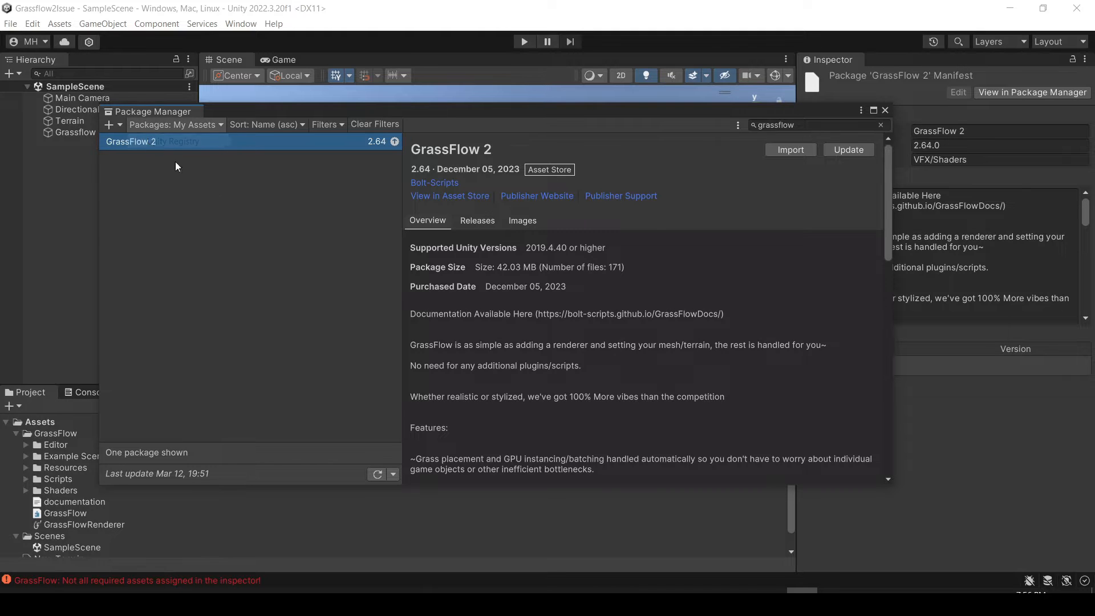
pyautogui.scroll(-8, 228, 240)
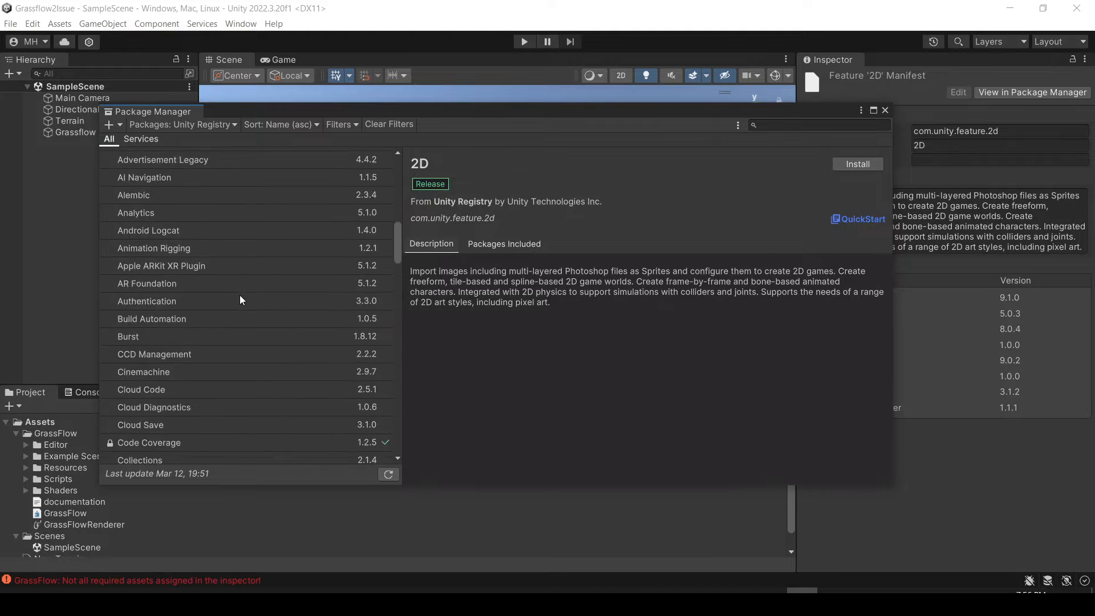
pyautogui.scroll(-20, 239, 296)
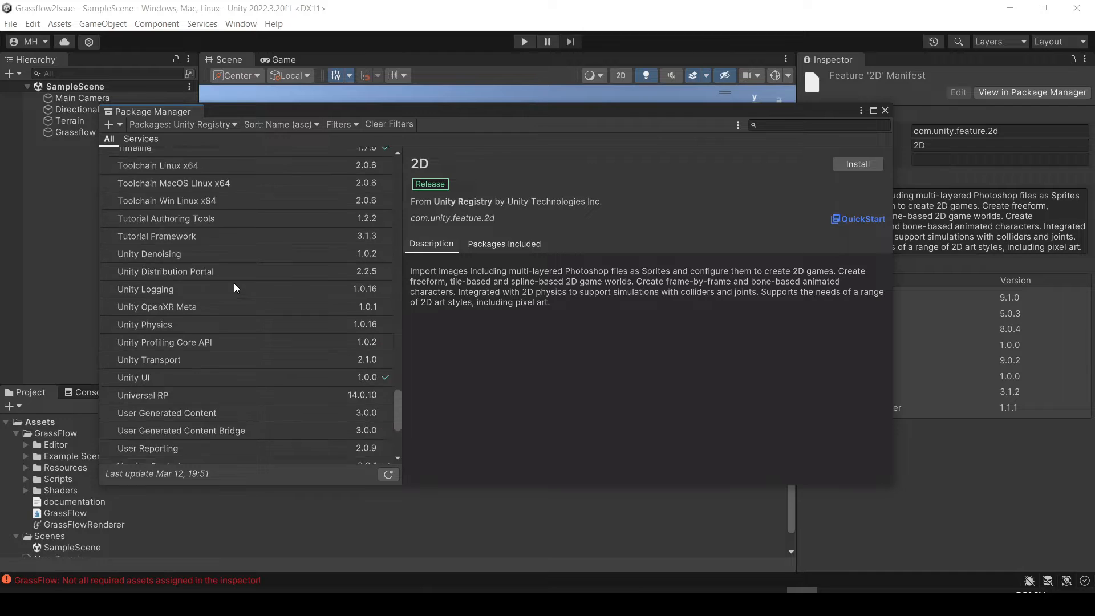
pyautogui.scroll(5, 228, 280)
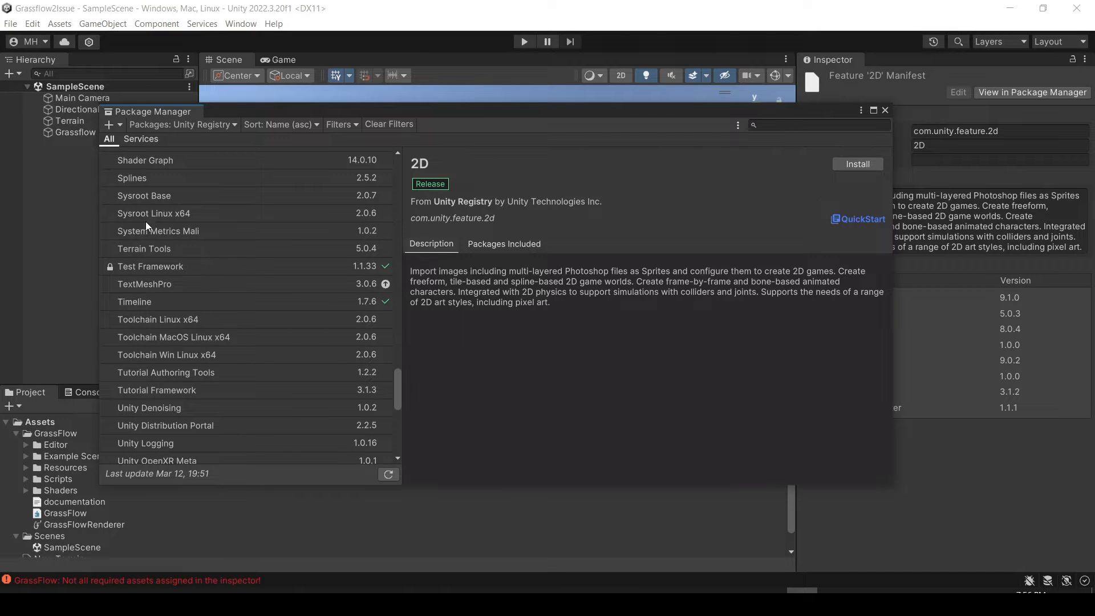
pyautogui.click(140, 248)
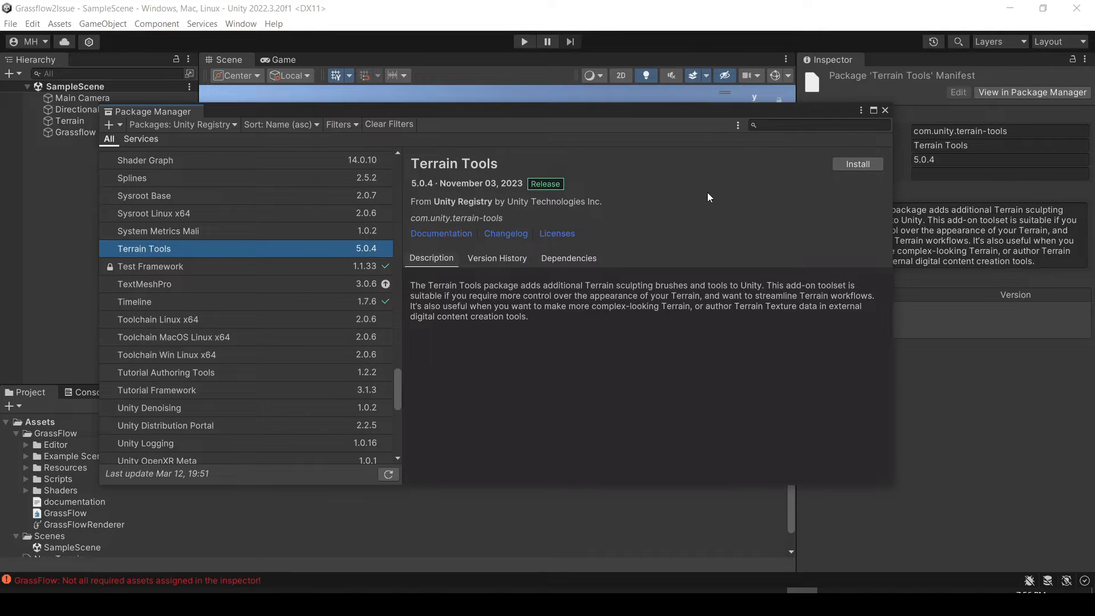
pyautogui.click(863, 163)
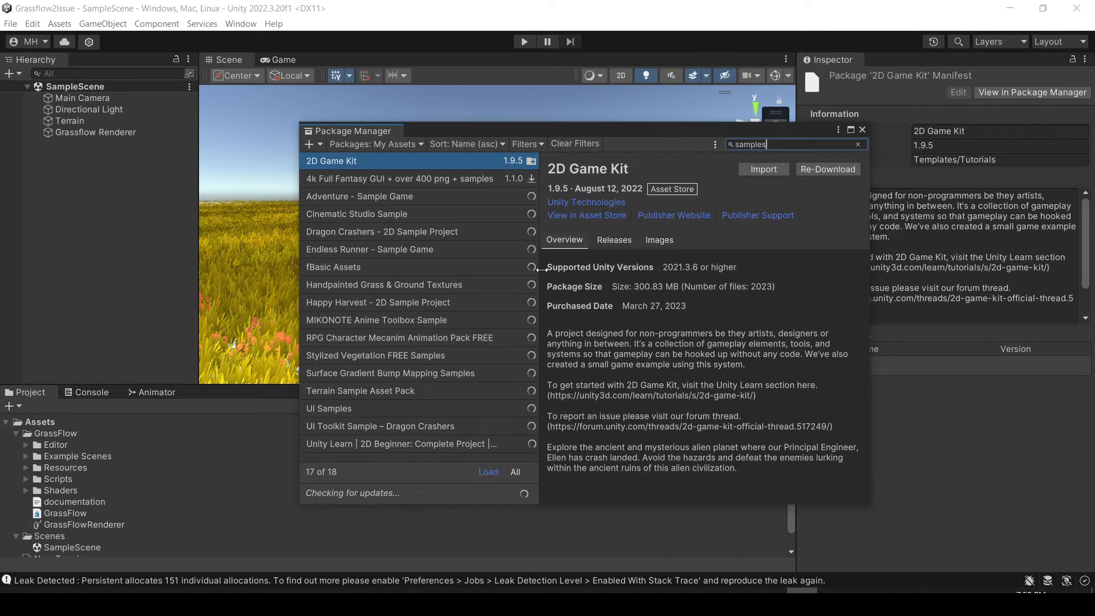
# Import all contents of the Terrain Sample Asset Pack from My Assets and close the Package Manager
pyautogui.click(357, 393)
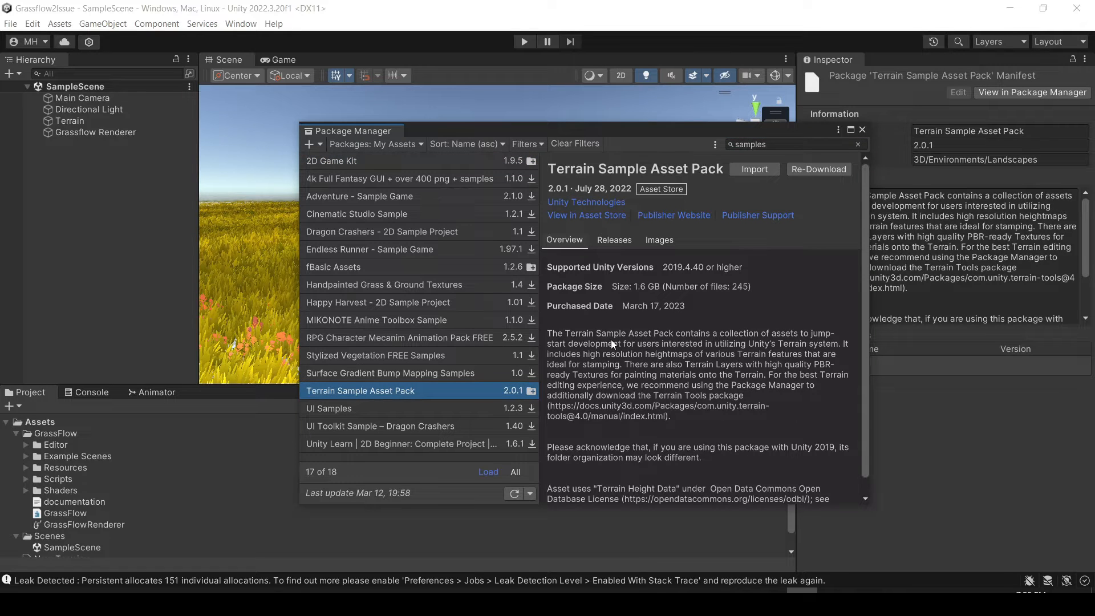
pyautogui.moveTo(470, 129); pyautogui.dragTo(687, 158)
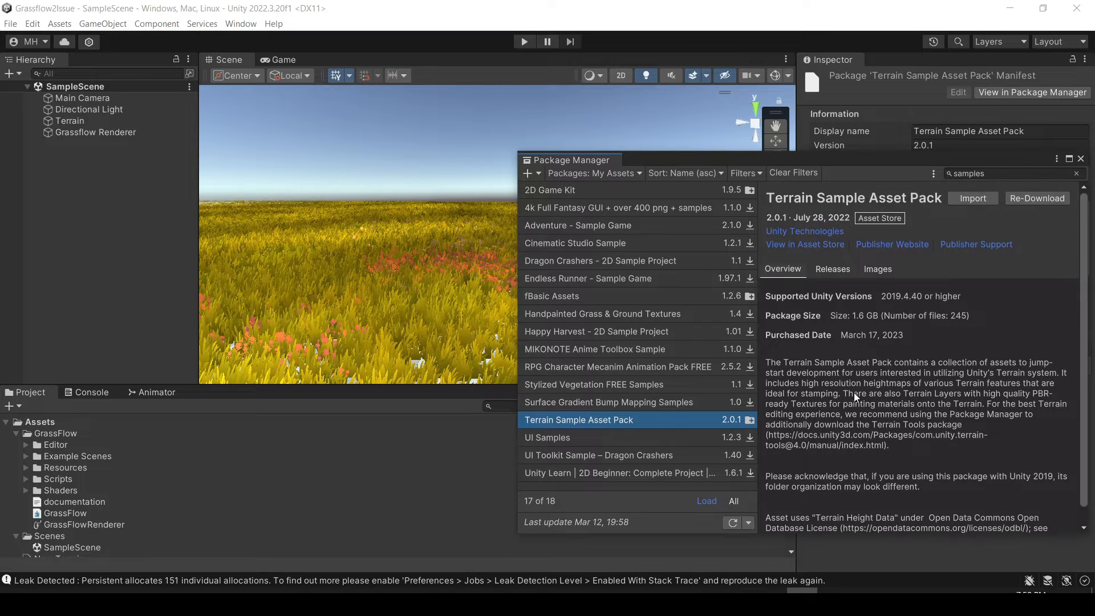
pyautogui.click(970, 198)
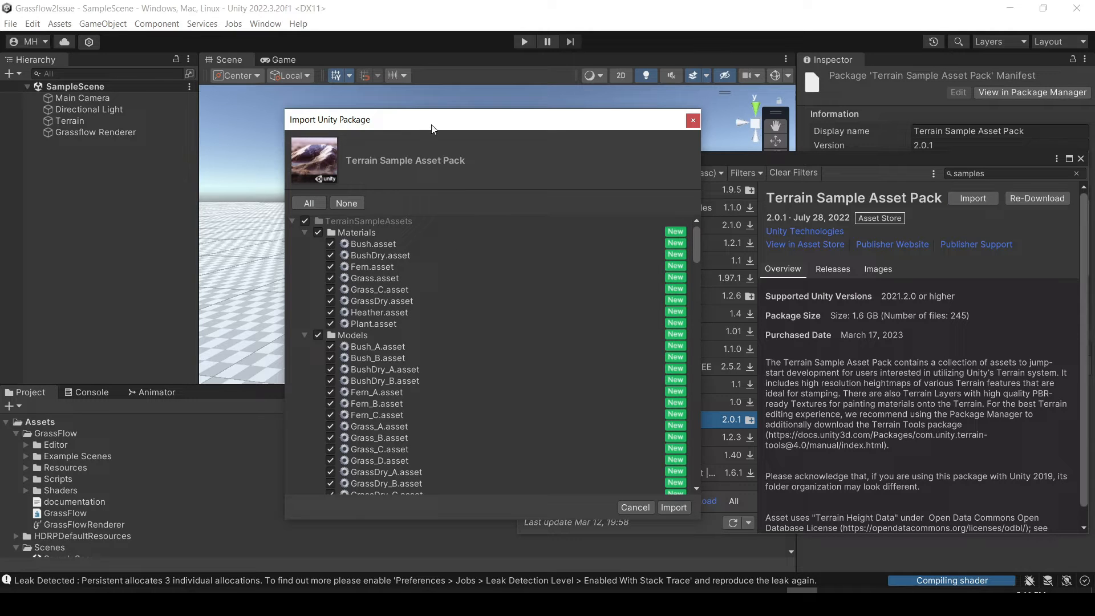
pyautogui.moveTo(407, 125); pyautogui.dragTo(706, 128)
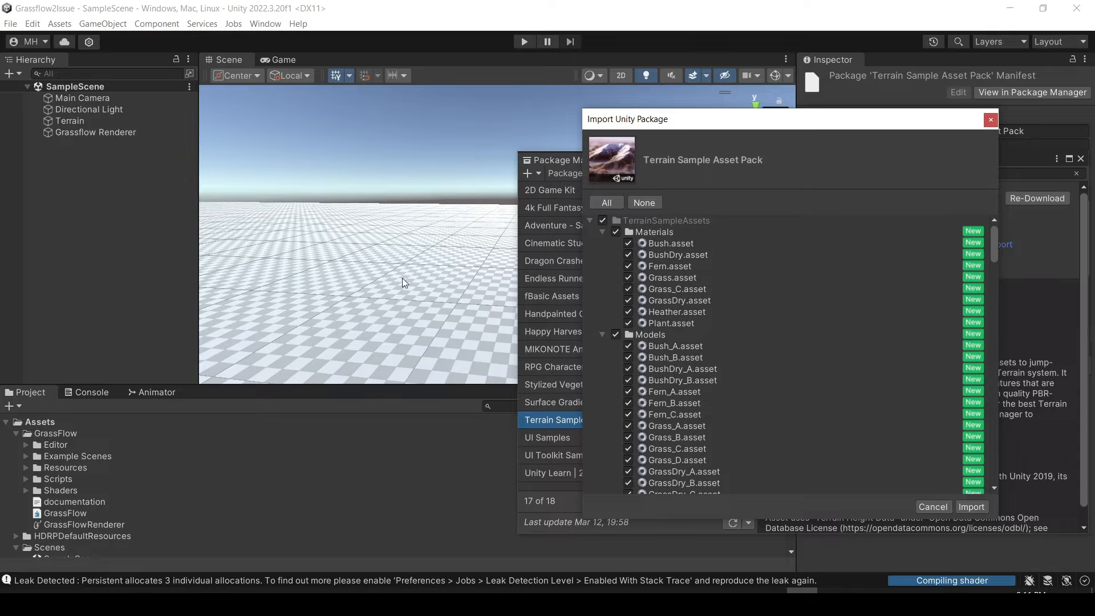
pyautogui.click(970, 507)
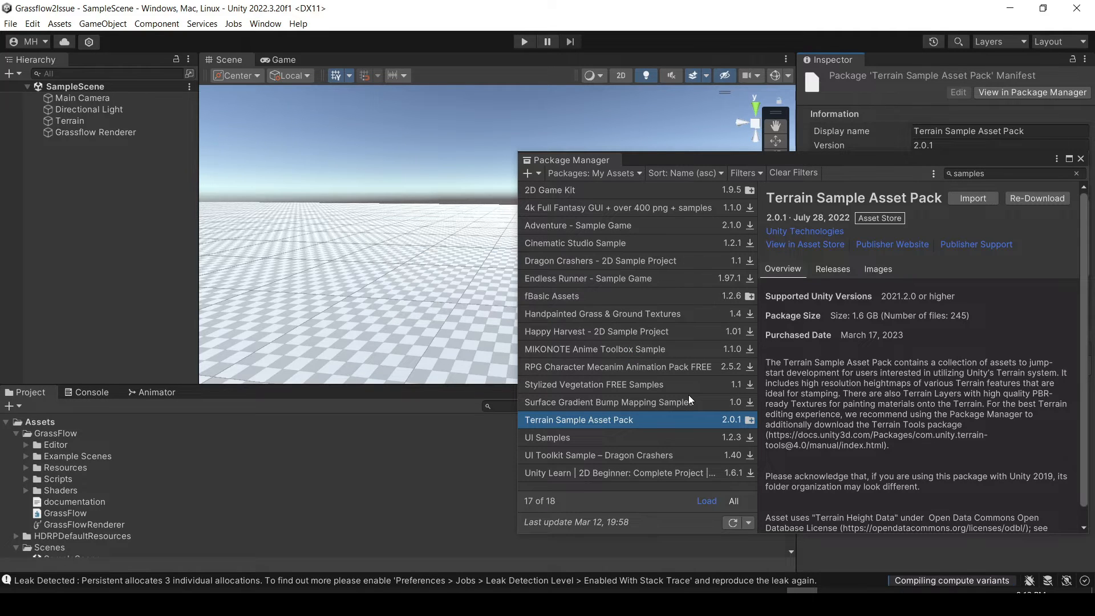
pyautogui.click(1081, 162)
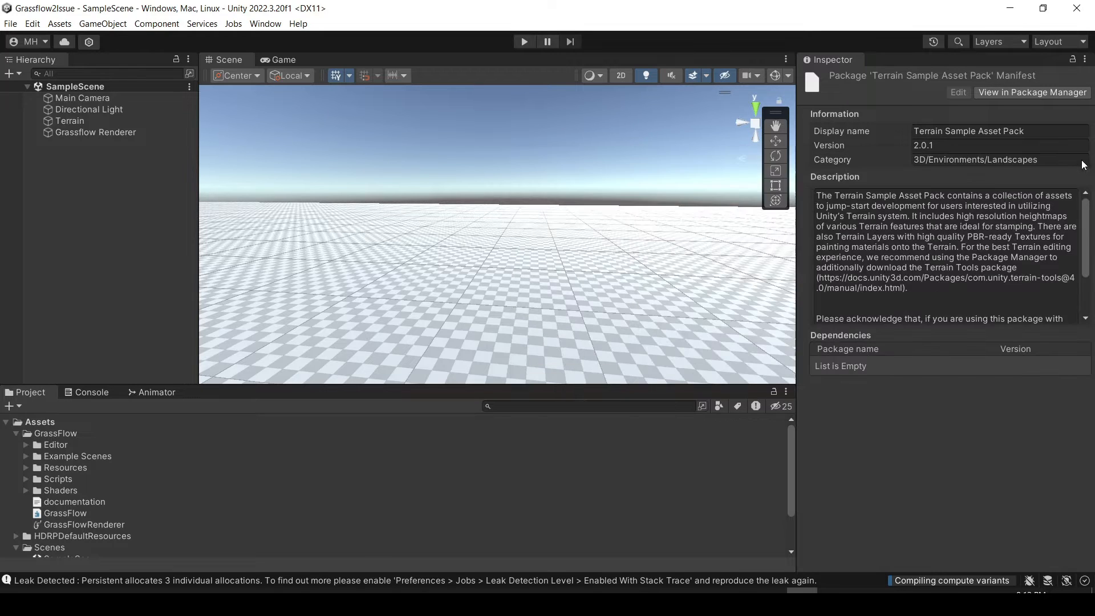
# Refresh the GrassFlow Renderer component on the Grassflow Renderer object
pyautogui.click(70, 132)
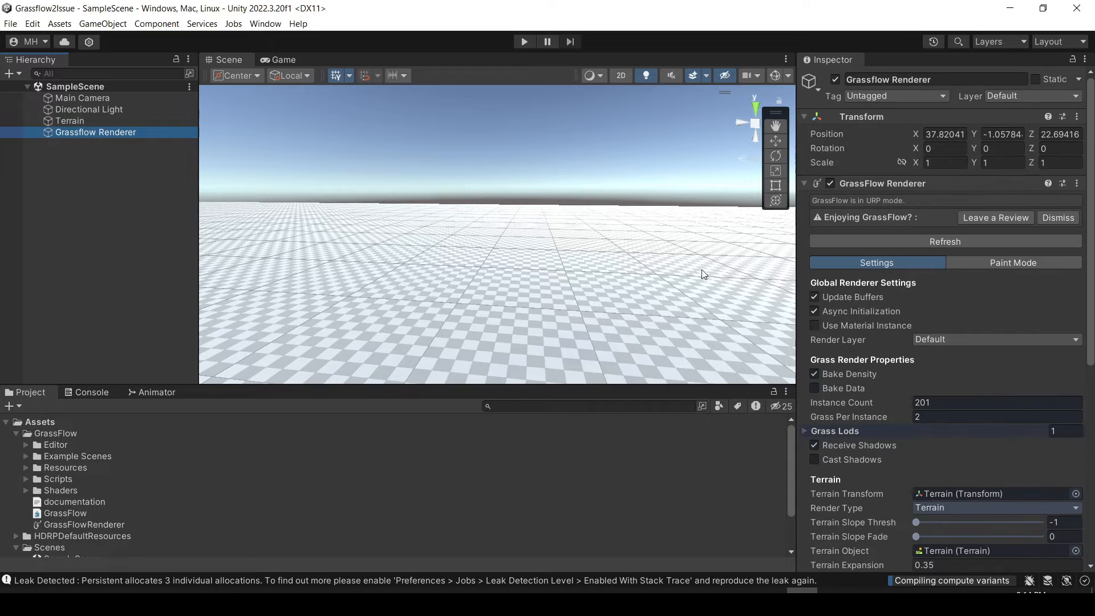
pyautogui.click(923, 240)
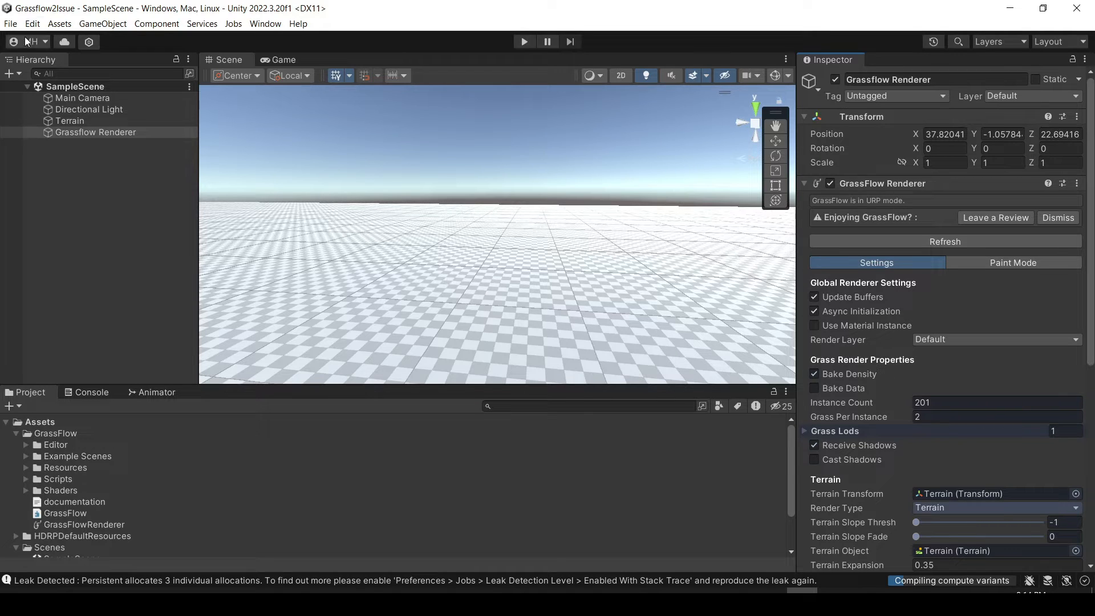
# Review the shader, script compilation and optimization options in the project's Player settings
pyautogui.click(33, 23)
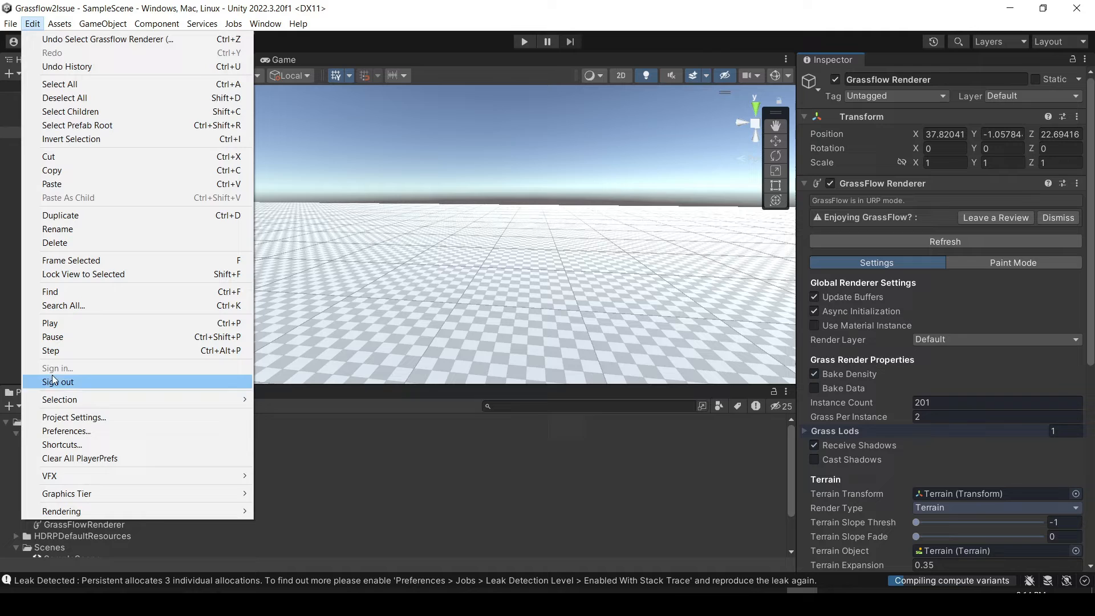
pyautogui.click(57, 419)
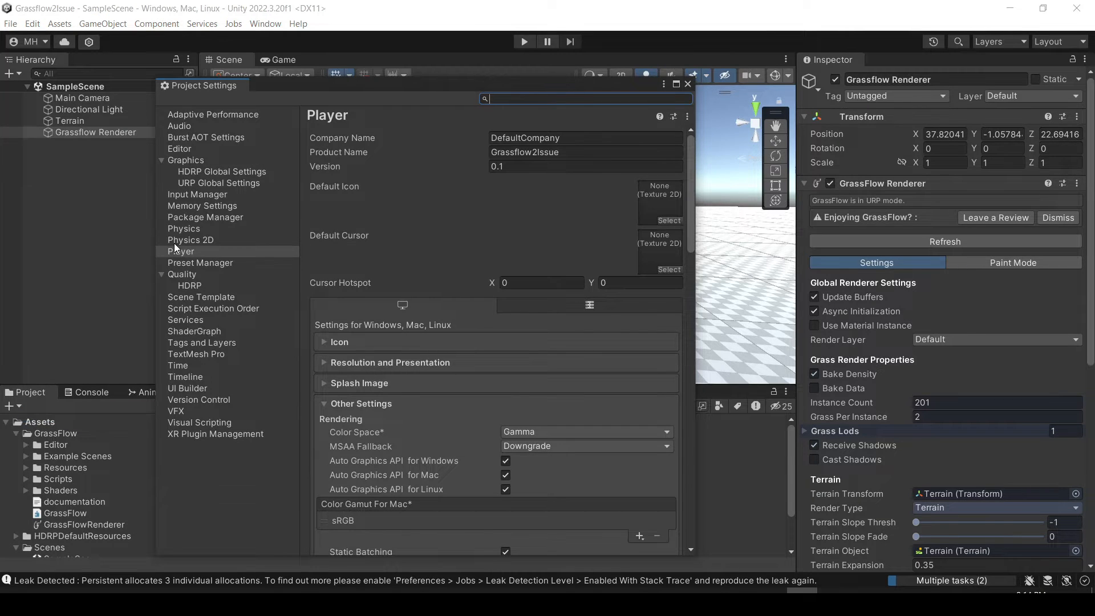
pyautogui.scroll(-20, 388, 369)
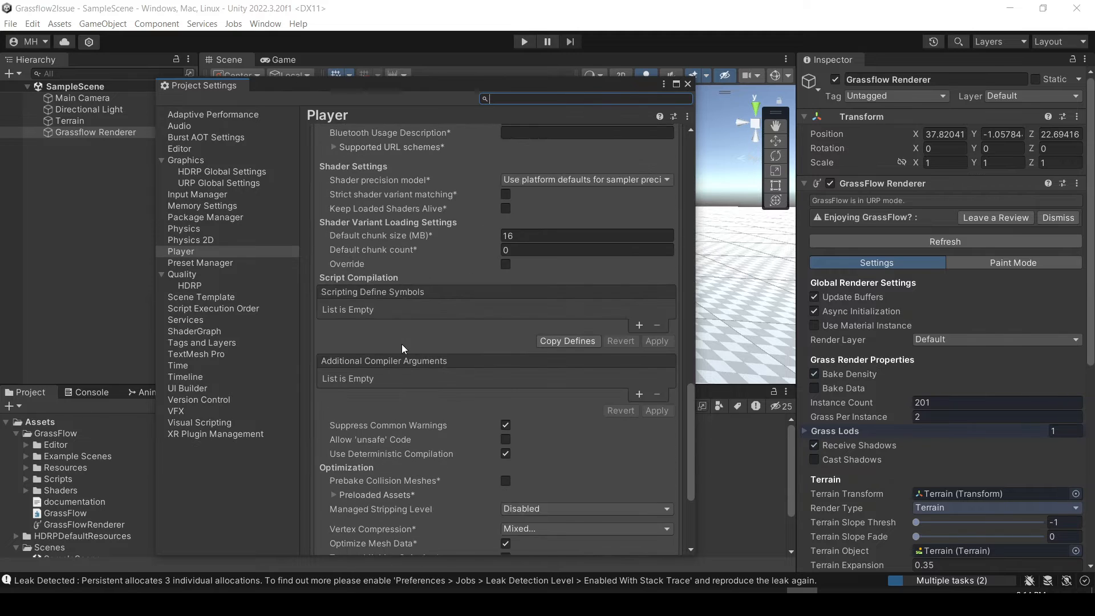
pyautogui.scroll(5, 402, 344)
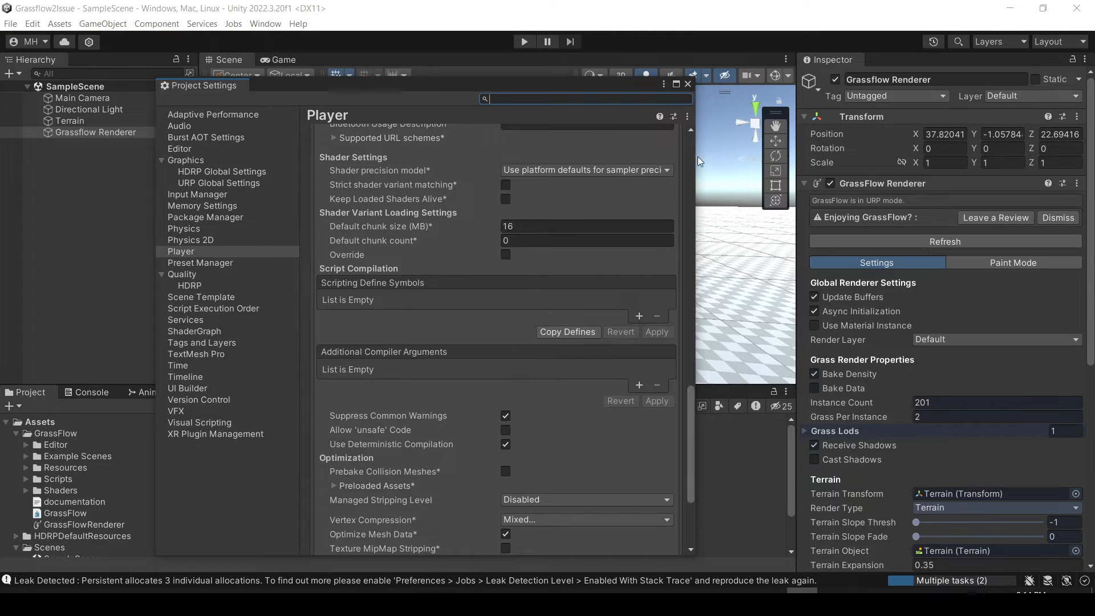
pyautogui.click(688, 85)
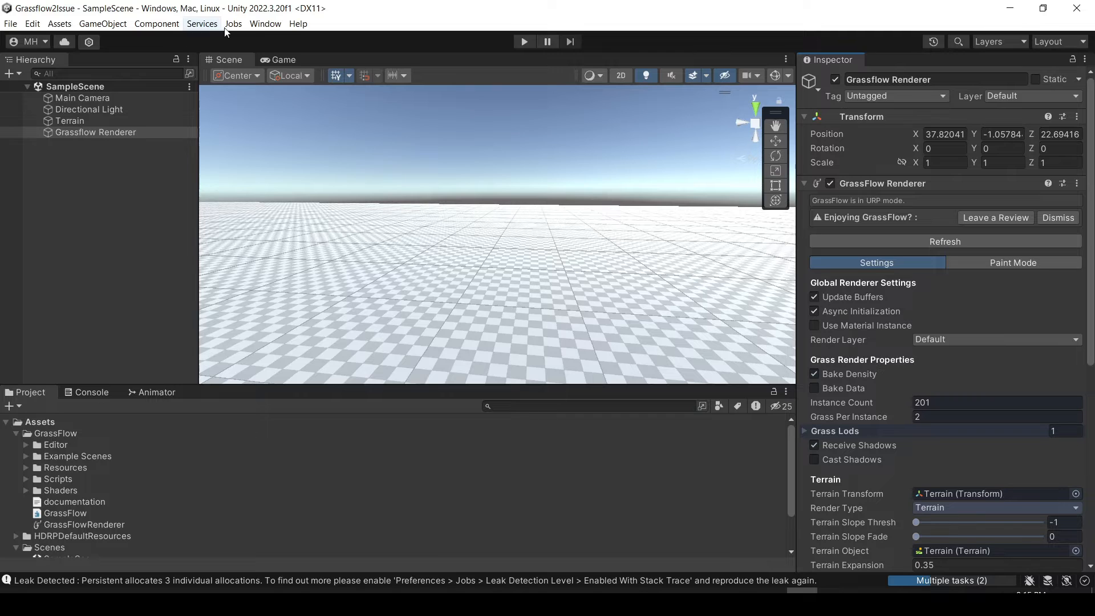
# List the packages installed in the project in the Package Manager and check the Universal RP entry
pyautogui.click(264, 24)
pyautogui.click(262, 167)
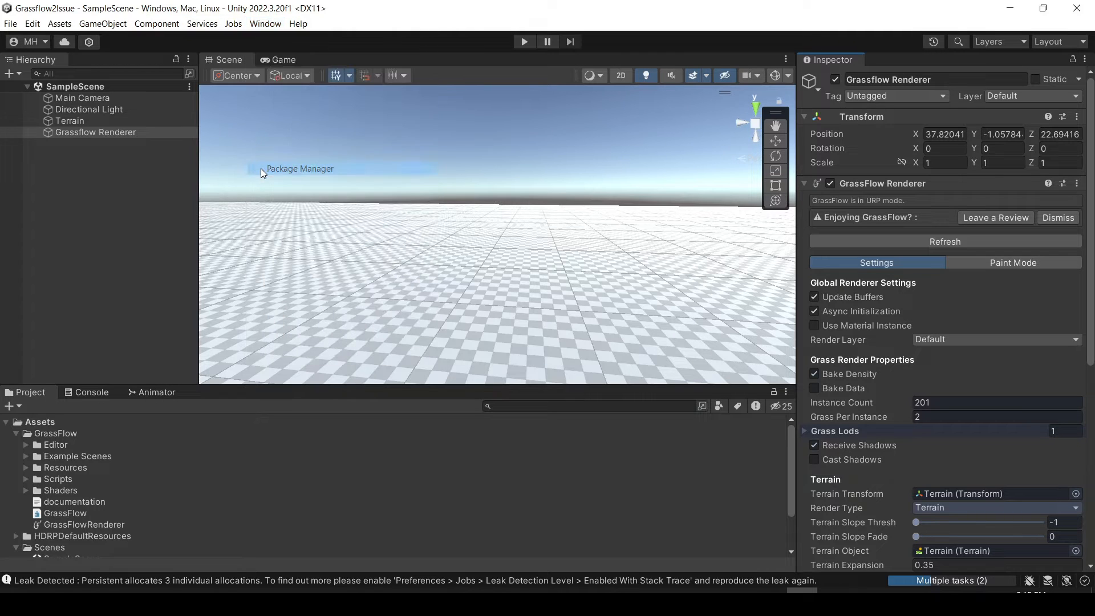
pyautogui.moveTo(651, 160); pyautogui.dragTo(434, 120)
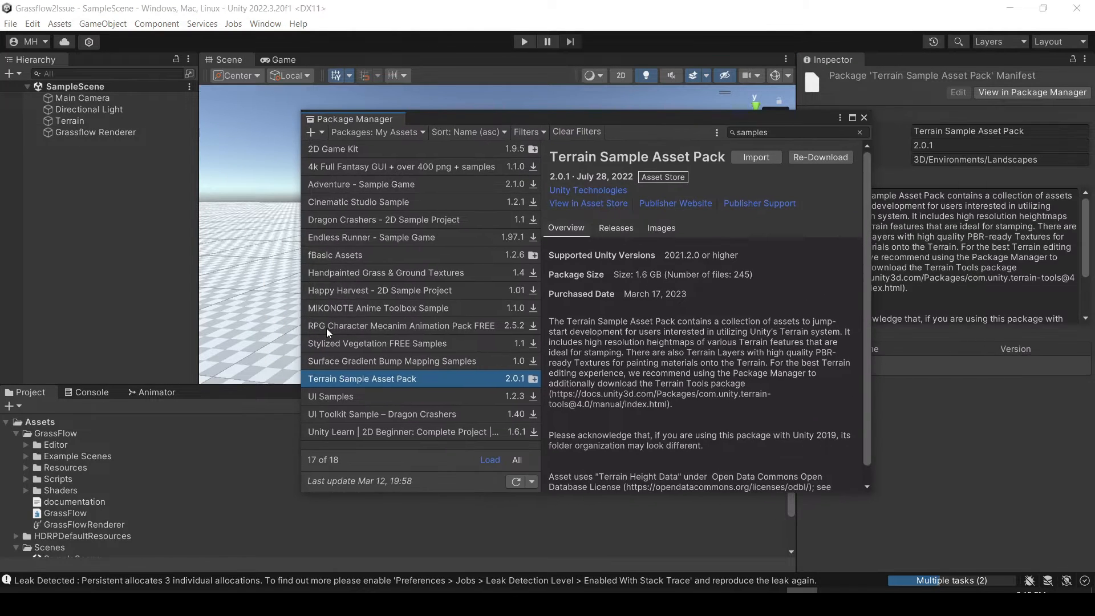
pyautogui.click(343, 131)
pyautogui.click(340, 164)
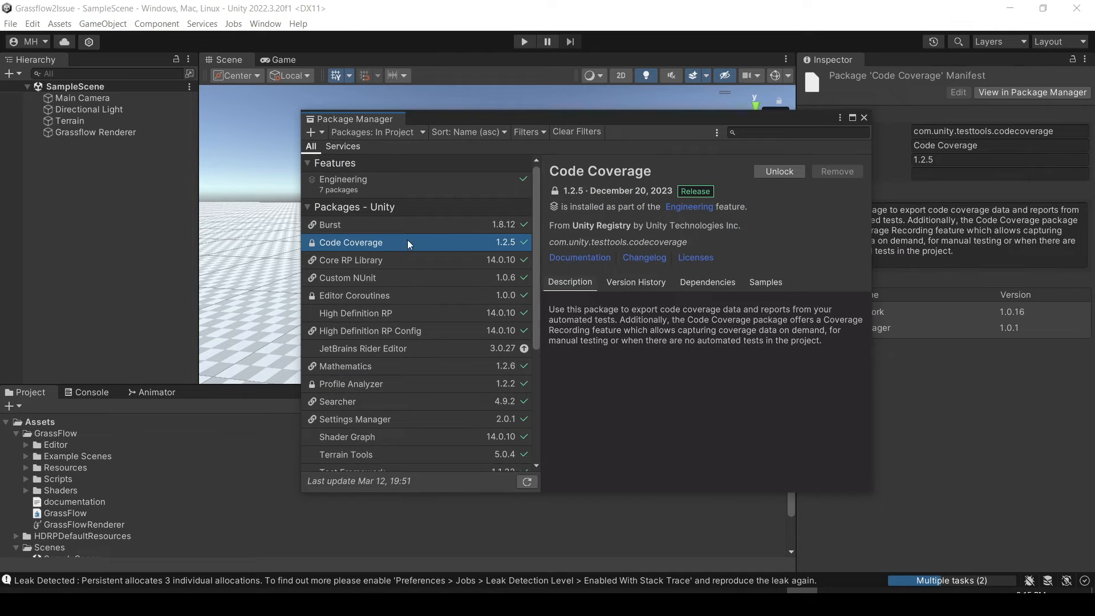
pyautogui.scroll(-5, 428, 280)
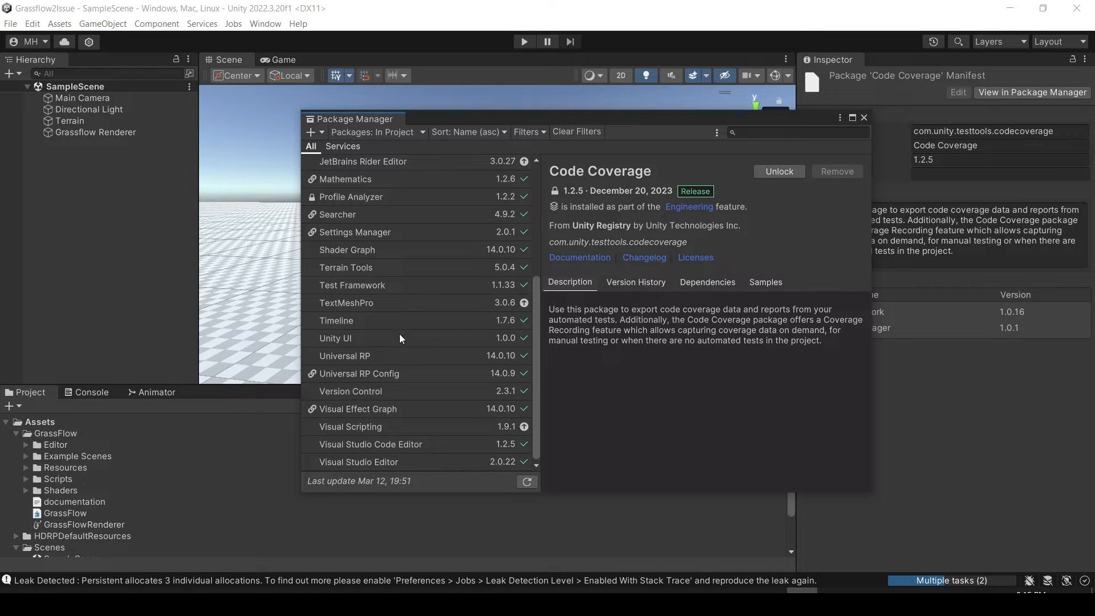
pyautogui.click(361, 358)
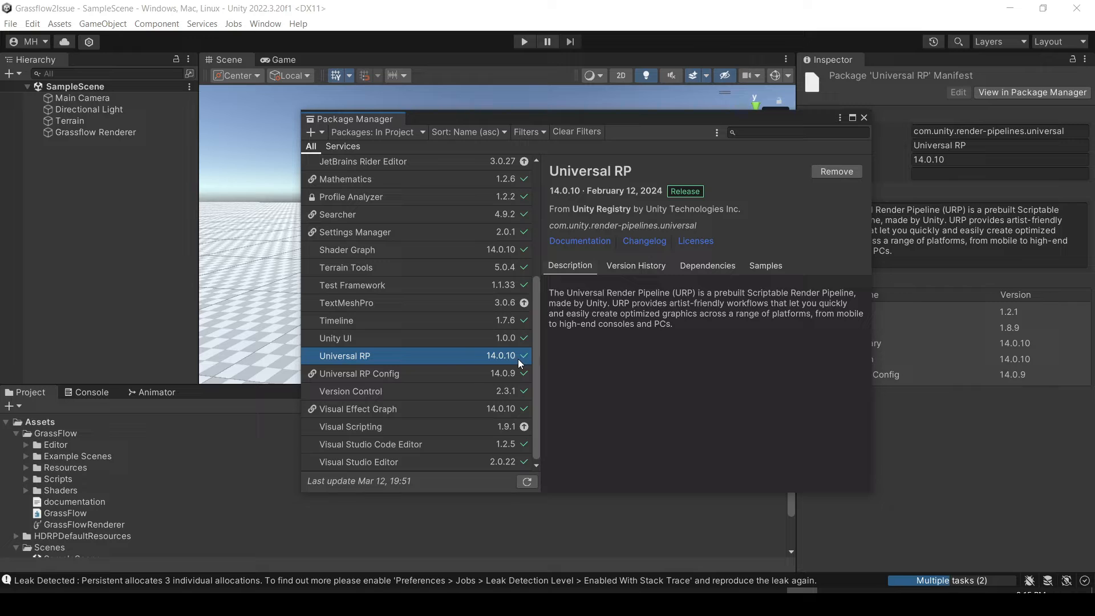
pyautogui.scroll(5, 408, 358)
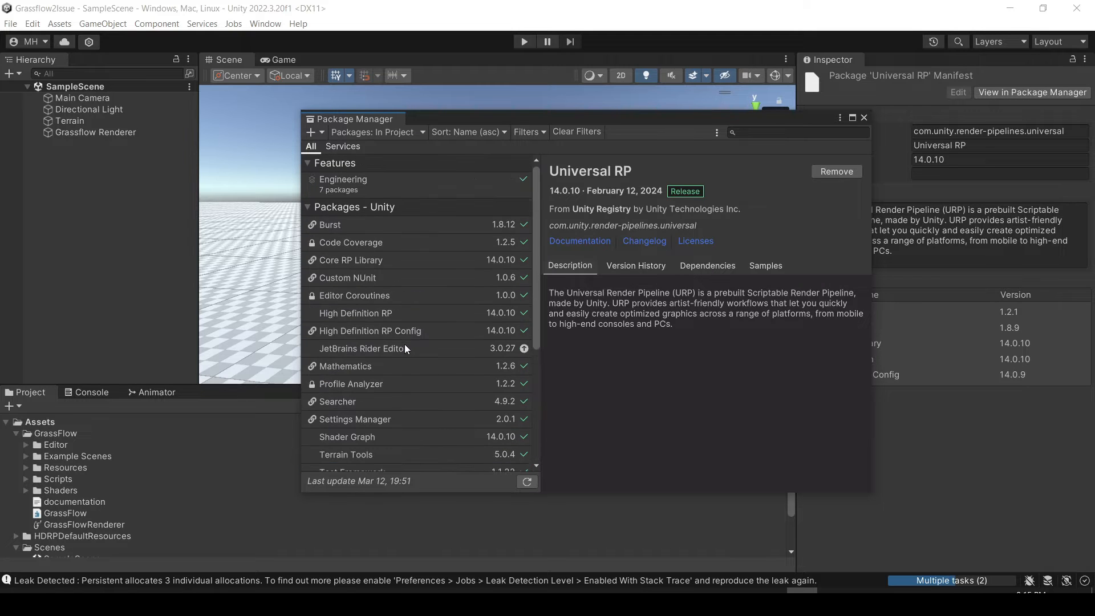
# Remove the High Definition RP package from the project
pyautogui.click(458, 317)
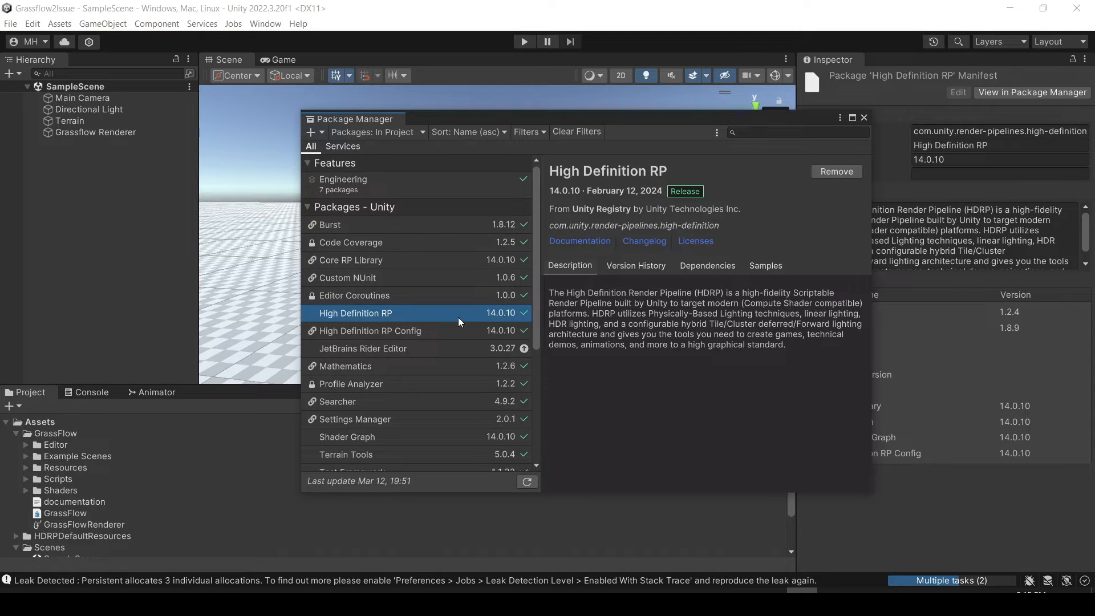
pyautogui.scroll(-5, 442, 306)
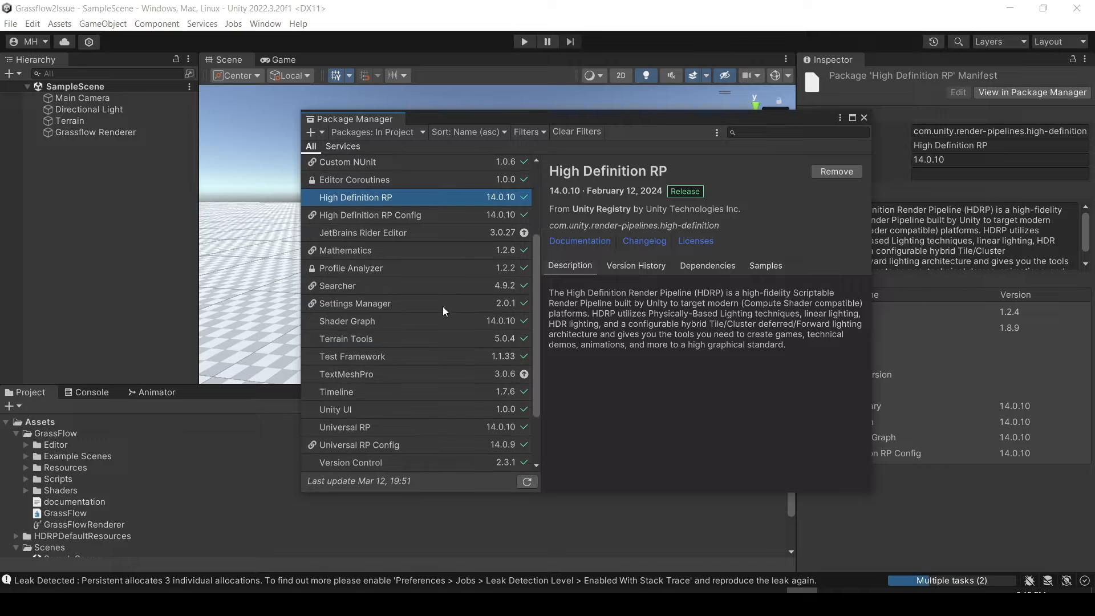
pyautogui.scroll(4, 443, 302)
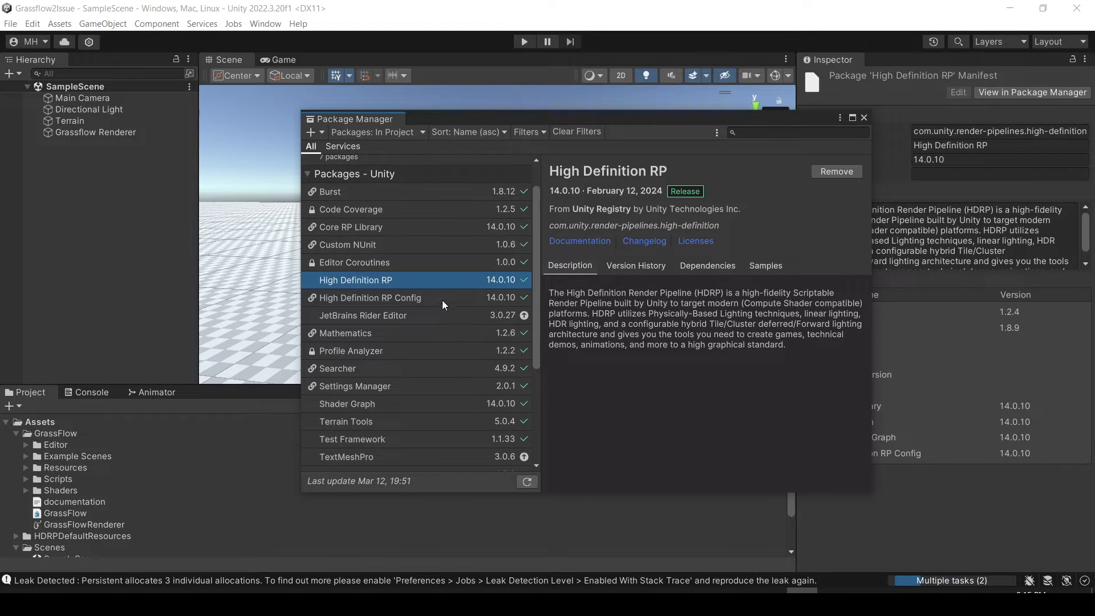
pyautogui.scroll(-4, 443, 300)
pyautogui.scroll(2, 442, 299)
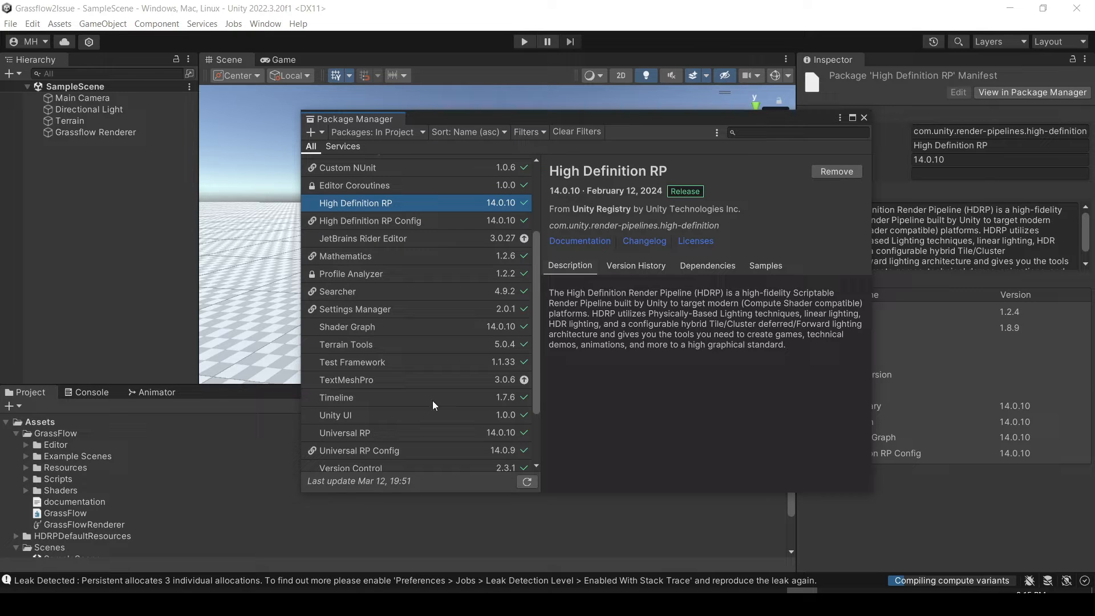
pyautogui.click(834, 171)
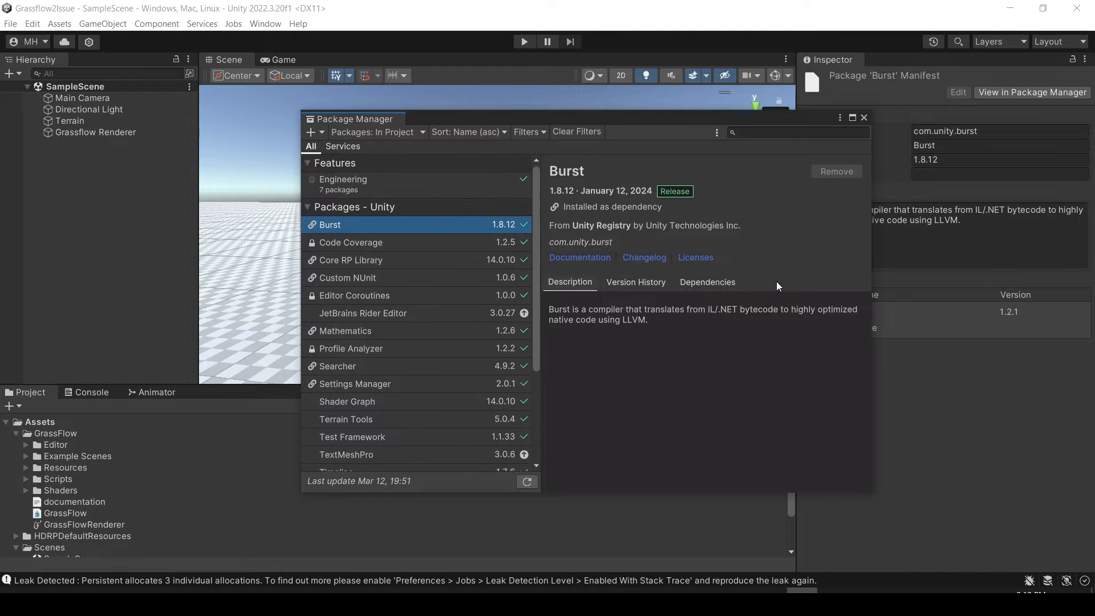
# Remove the Universal RP package from the project and acknowledge the editor restart notice
pyautogui.scroll(-1, 389, 337)
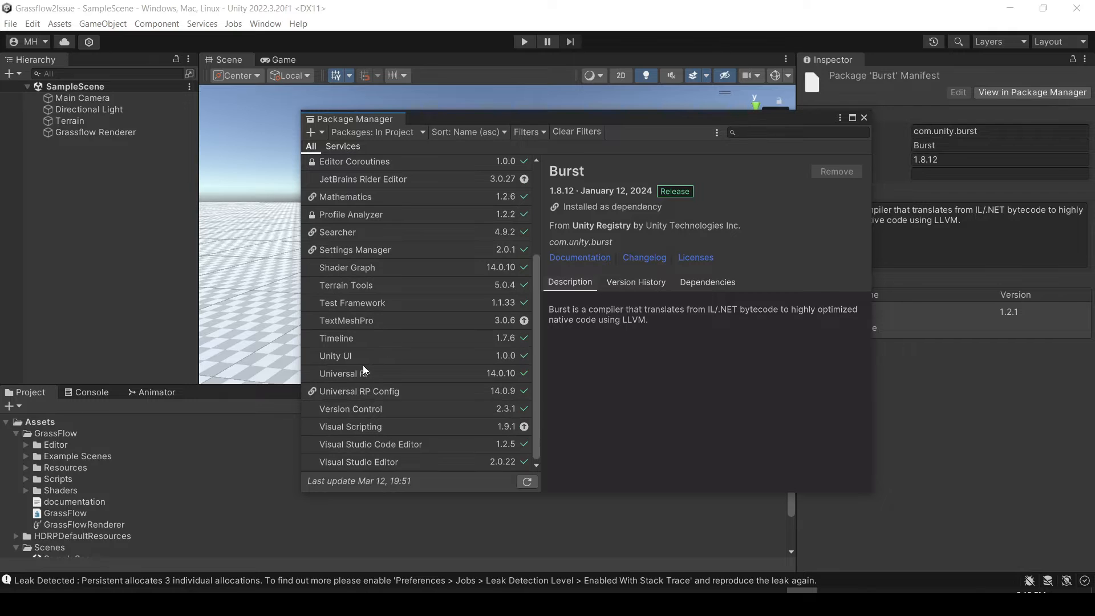
pyautogui.click(362, 376)
pyautogui.click(855, 169)
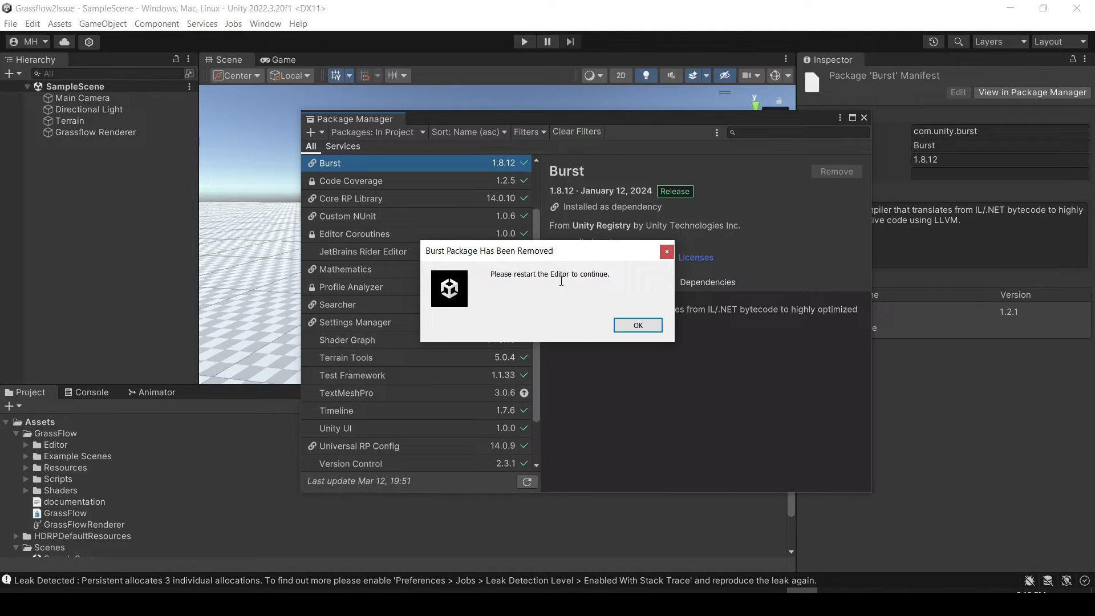
pyautogui.click(637, 325)
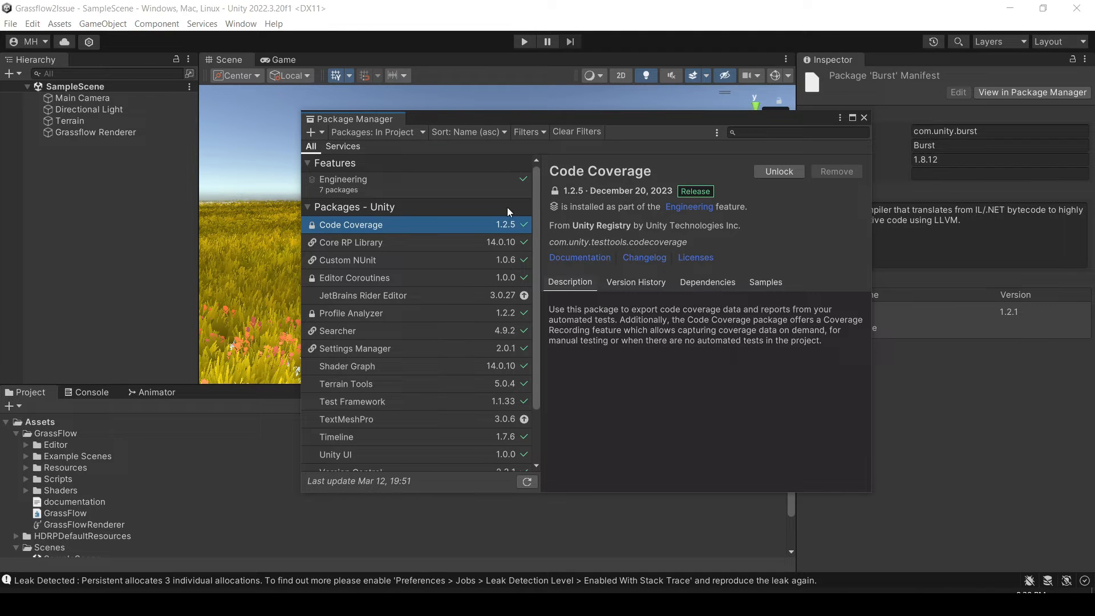
# Close the Package Manager and look over the grass on the terrain in the Scene view
pyautogui.click(865, 117)
pyautogui.moveTo(455, 242); pyautogui.dragTo(142, 223, button='right')
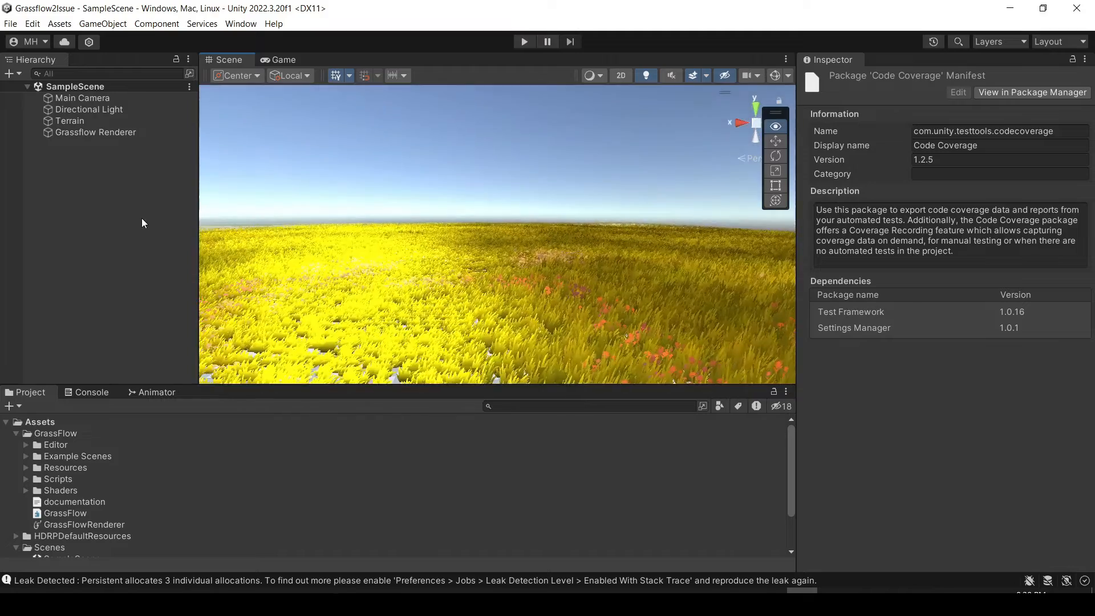
pyautogui.moveTo(26, 207); pyautogui.dragTo(351, 191, button='right')
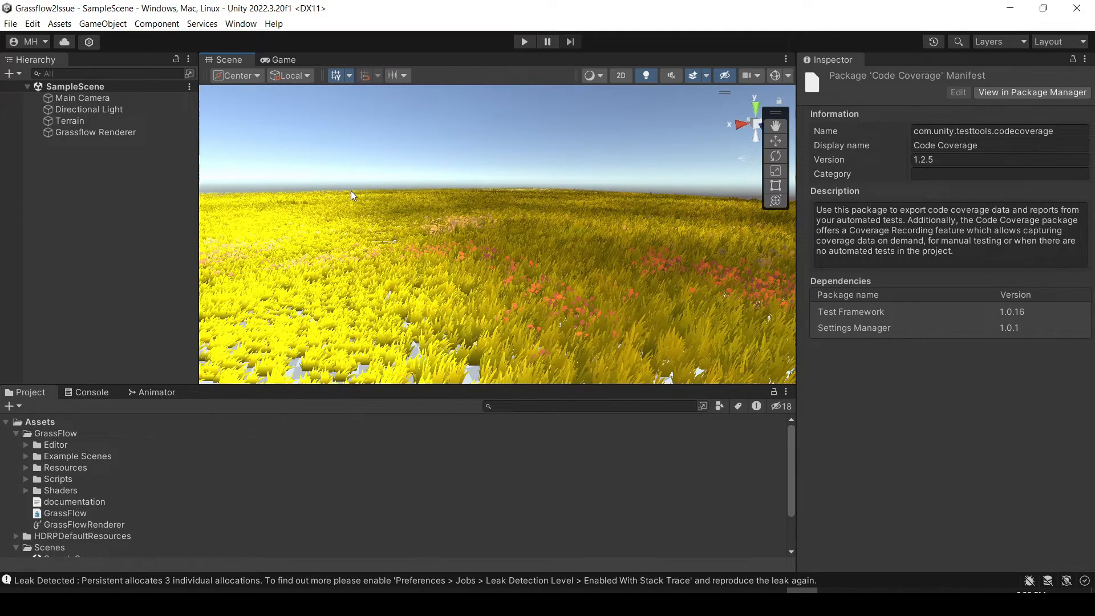
# Check the Scripting Define Symbols and other script compilation options in the project's Player settings, and close the settings
pyautogui.click(26, 27)
pyautogui.click(54, 416)
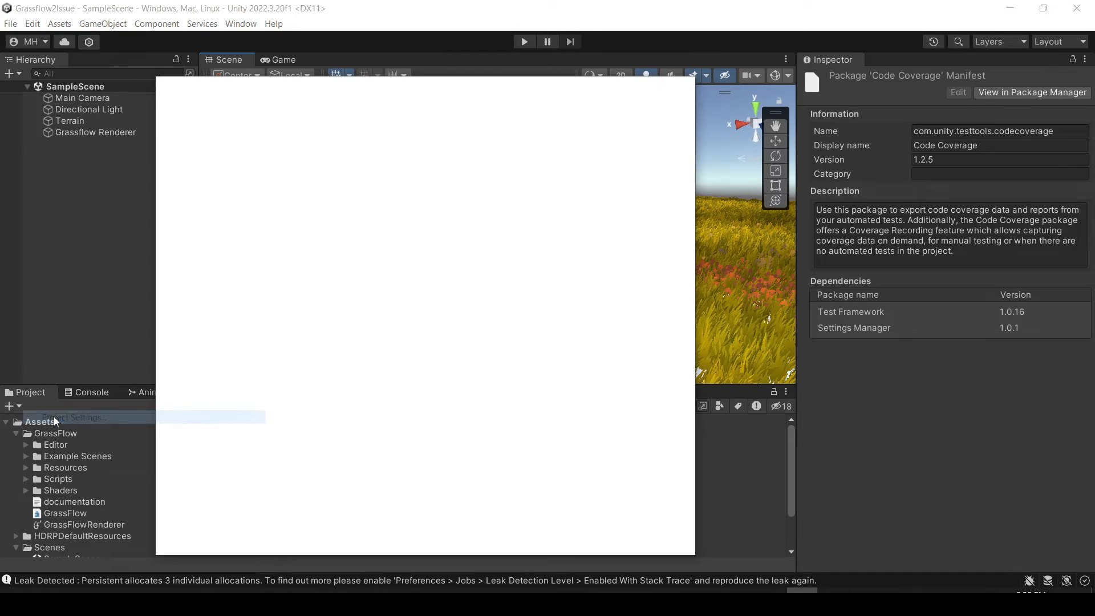
pyautogui.scroll(-3, 365, 317)
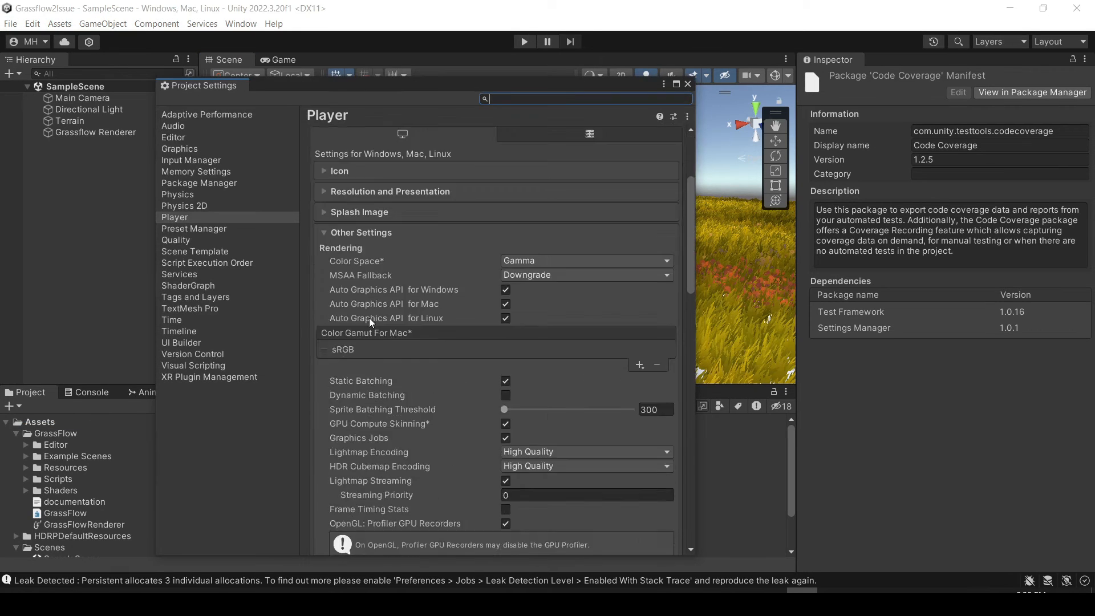
pyautogui.scroll(-15, 368, 317)
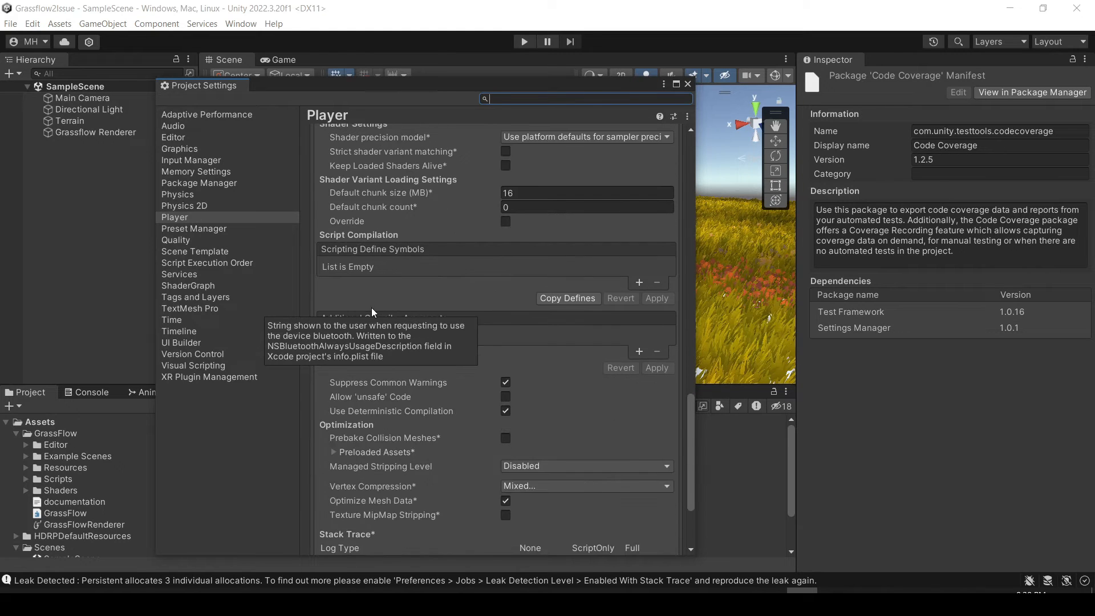
pyautogui.scroll(-3, 371, 306)
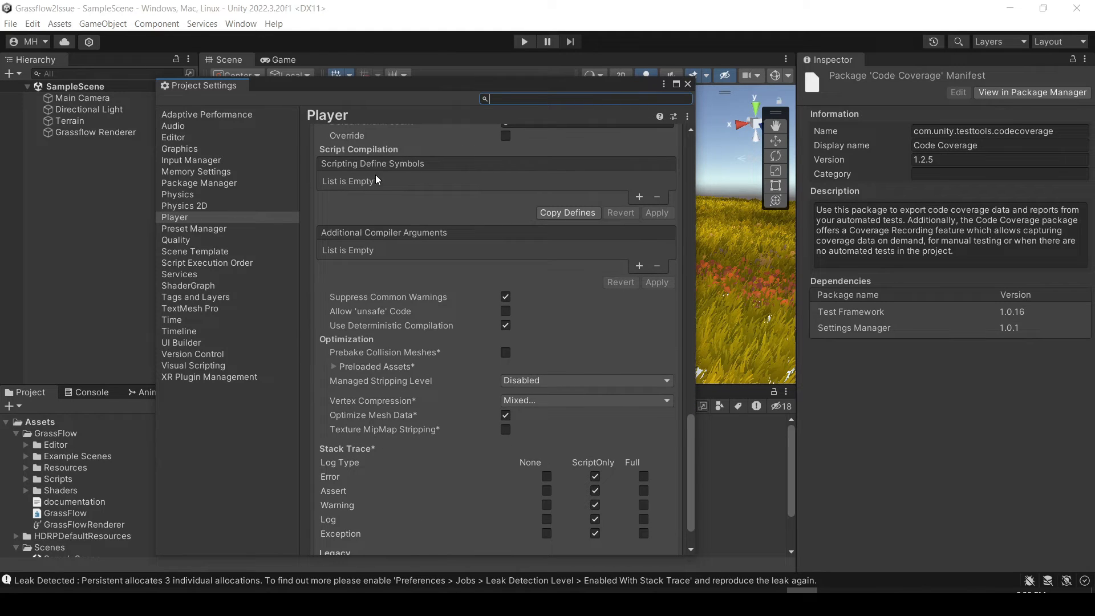
pyautogui.click(688, 84)
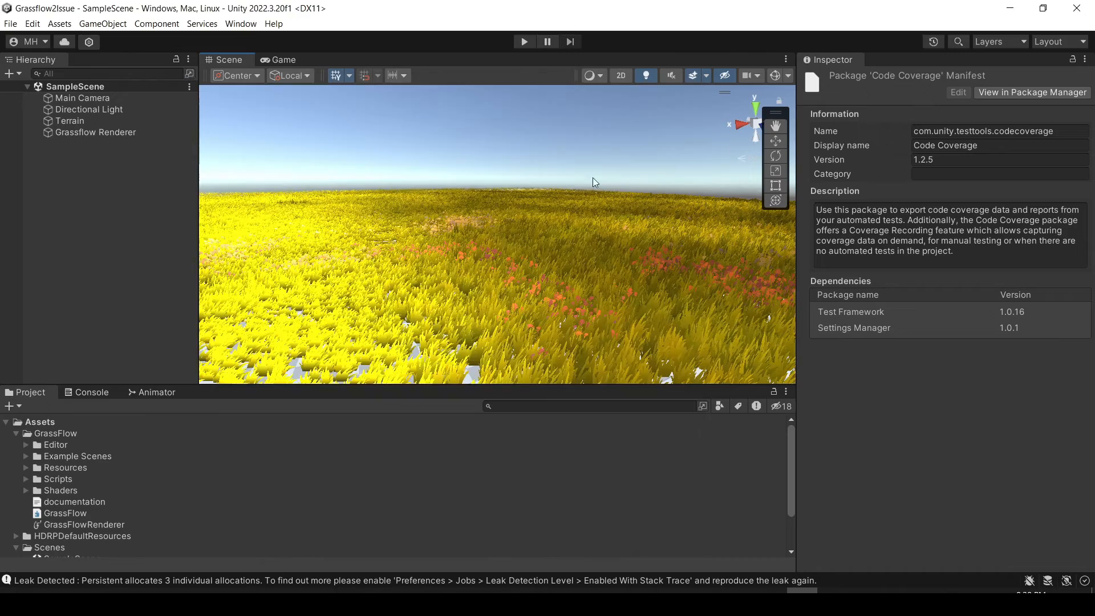
# Look over the rendered grass across the terrain and exit the Grassflow2Issue project
pyautogui.moveTo(591, 179); pyautogui.dragTo(294, 221, button='right')
pyautogui.moveTo(1086, 229); pyautogui.dragTo(581, 223, button='right')
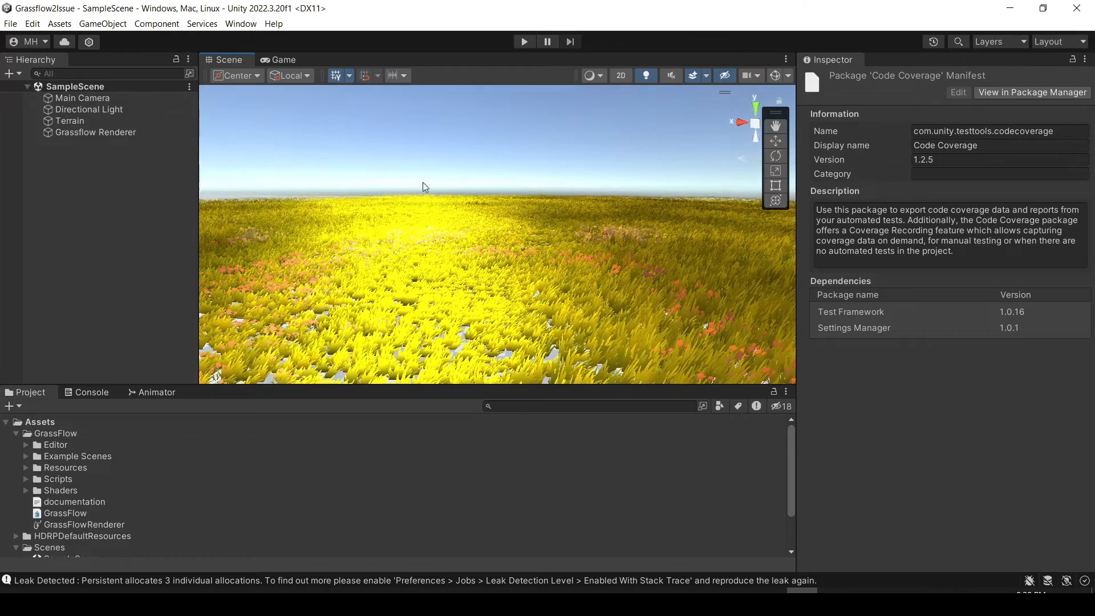
pyautogui.moveTo(440, 210); pyautogui.dragTo(611, 214, button='right')
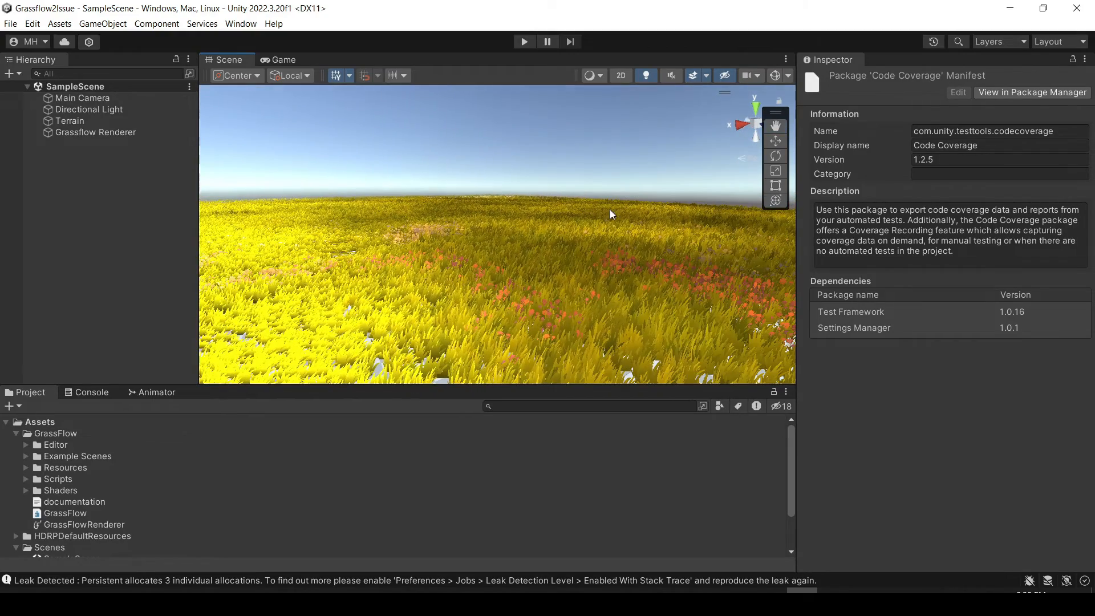
pyautogui.moveTo(606, 259); pyautogui.dragTo(580, 224, button='right')
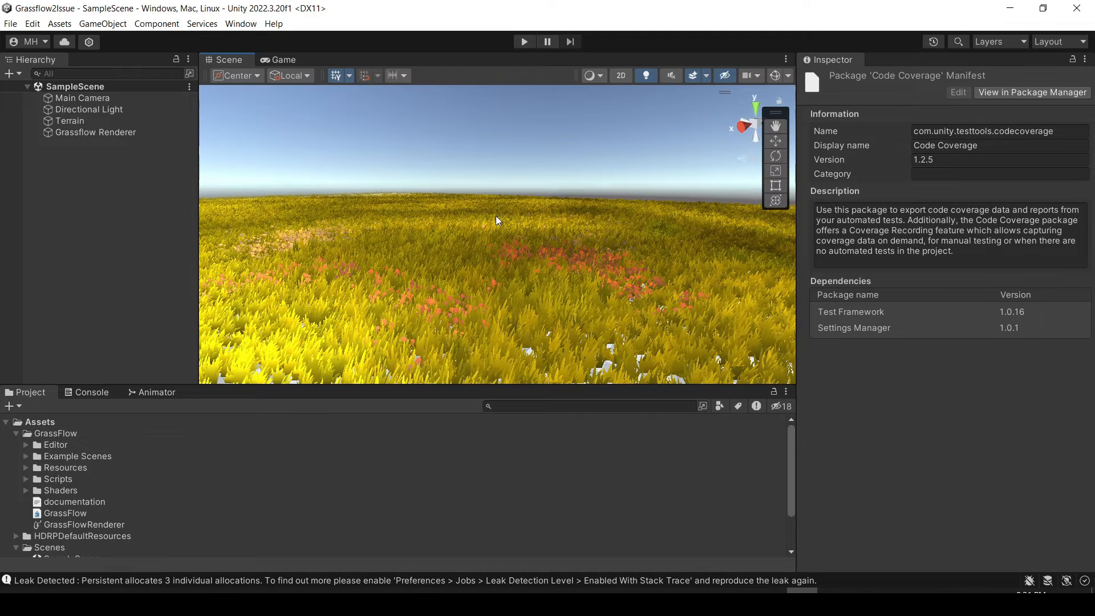
pyautogui.moveTo(324, 214); pyautogui.dragTo(207, 183, button='right')
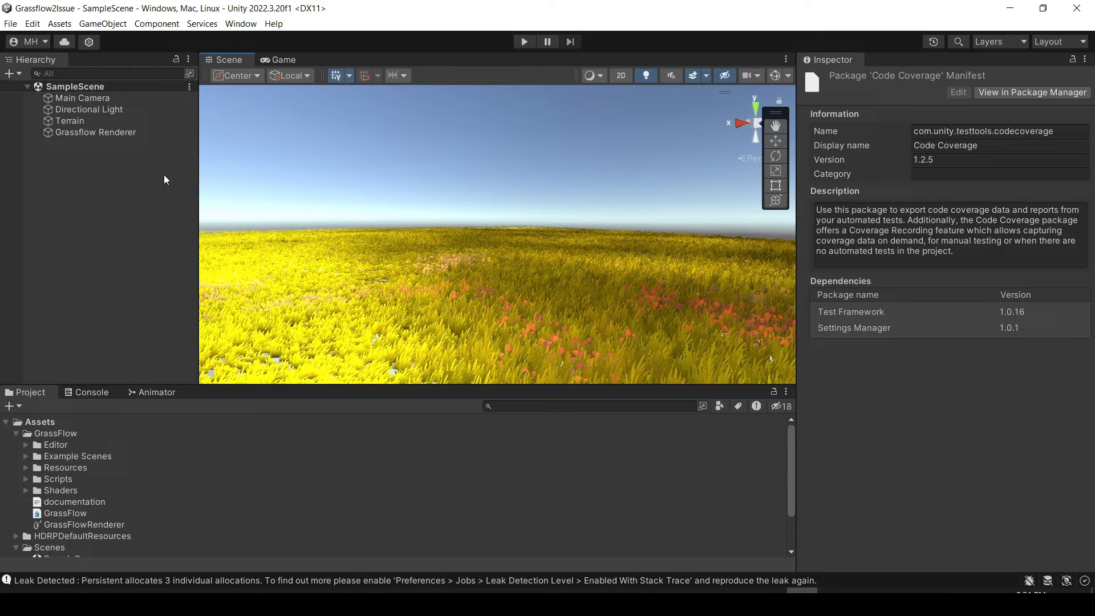
pyautogui.click(9, 25)
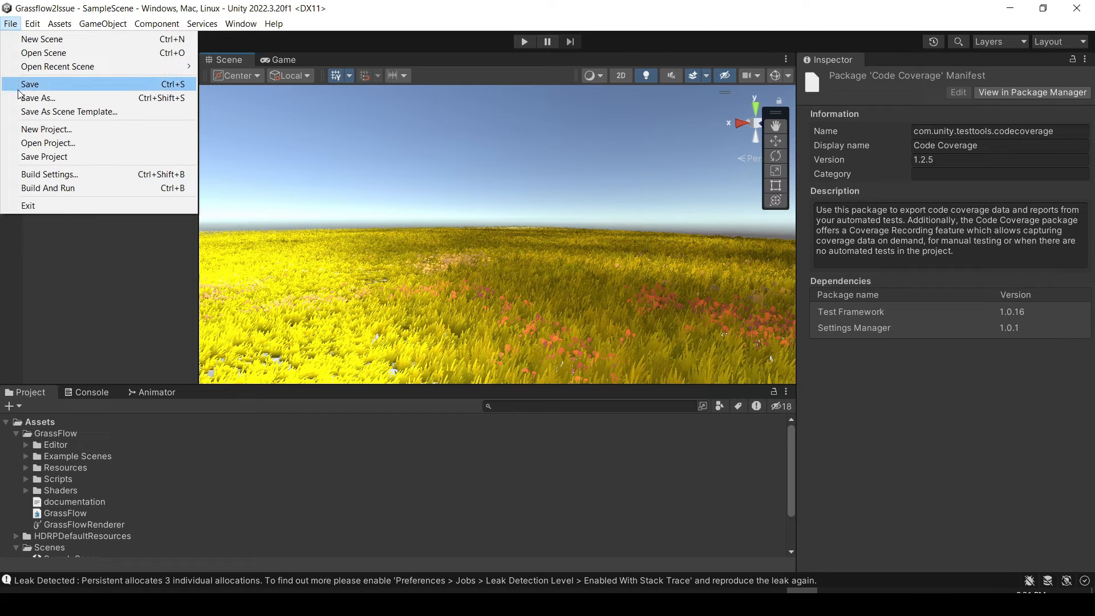
pyautogui.click(41, 206)
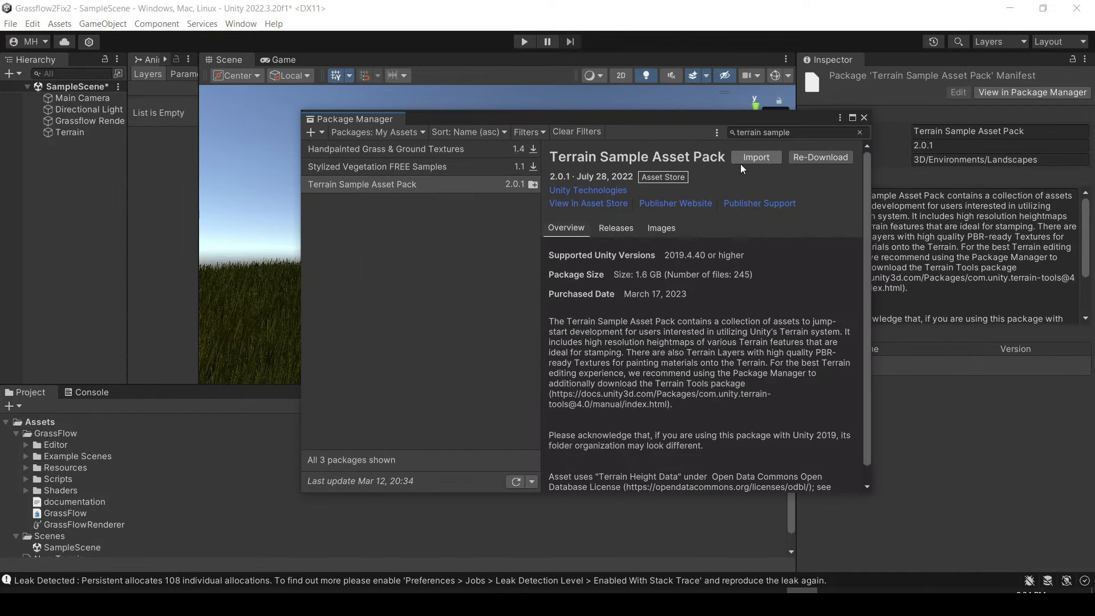
# Import all contents of the Terrain Sample Asset Pack into Grassflow2Fix2, skipping its package dependencies, and close the Package Manager
pyautogui.click(739, 156)
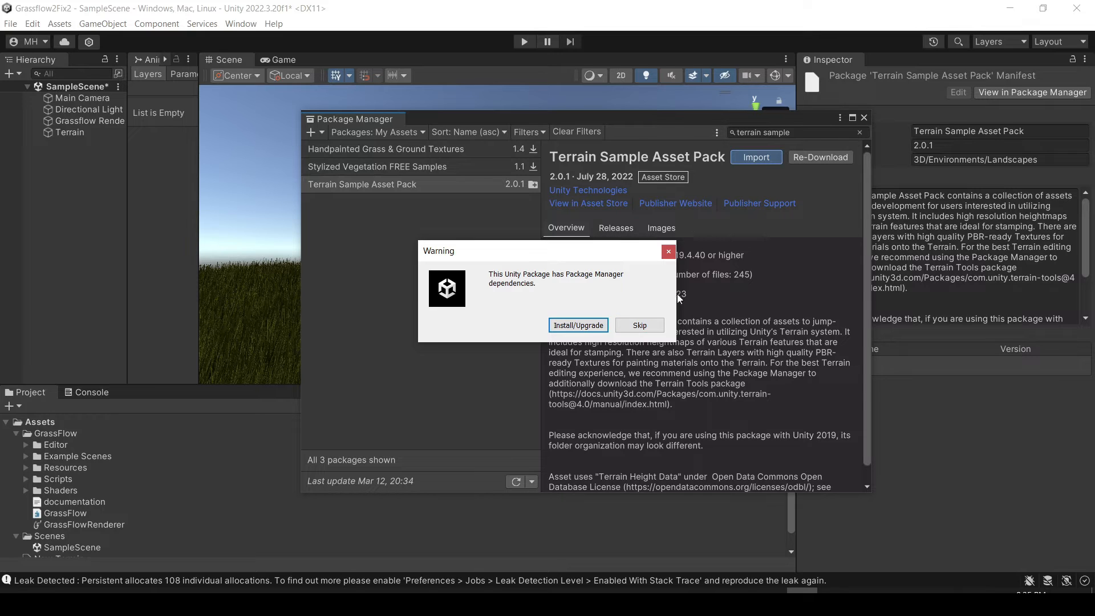
pyautogui.click(644, 325)
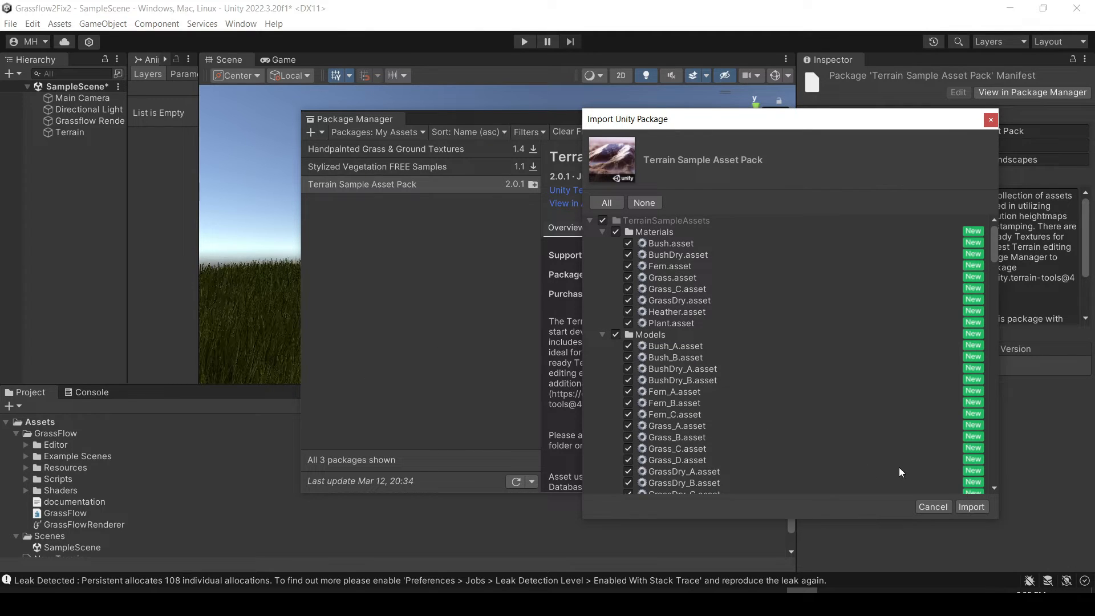
pyautogui.click(971, 507)
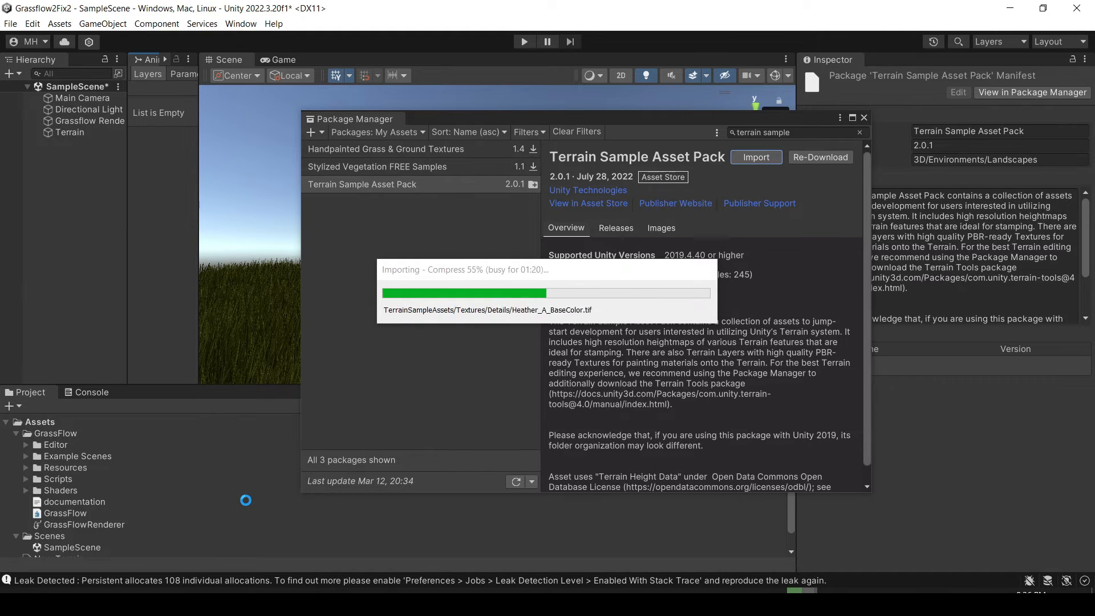
pyautogui.click(864, 116)
# Activate terrain painting with Paint Texture on the Terrain object and choose the soft, cloudy brush
pyautogui.moveTo(305, 227); pyautogui.dragTo(239, 238, button='right')
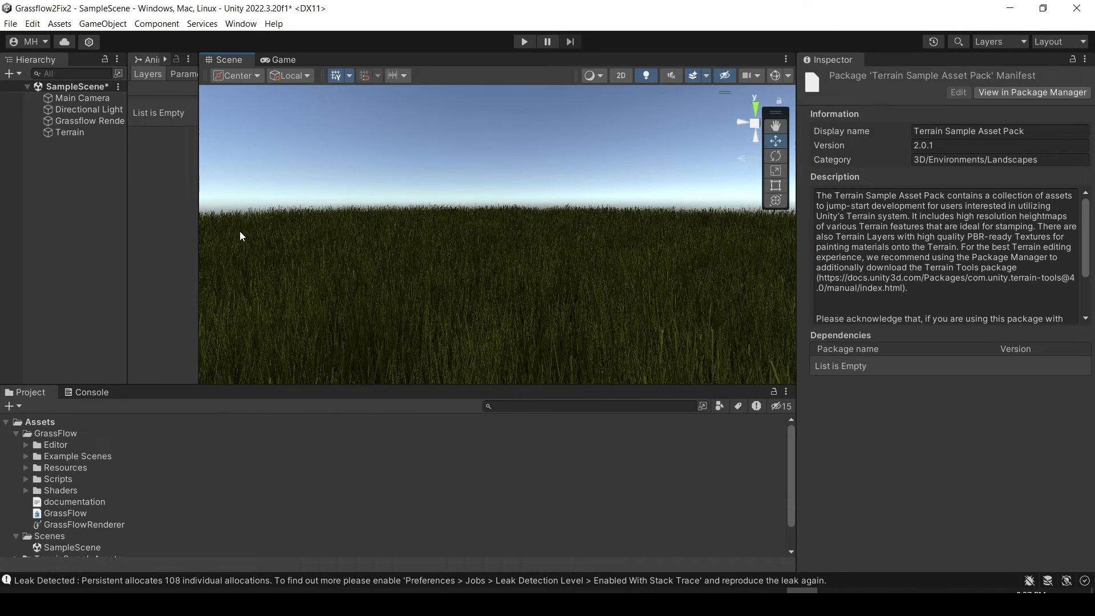
pyautogui.click(67, 132)
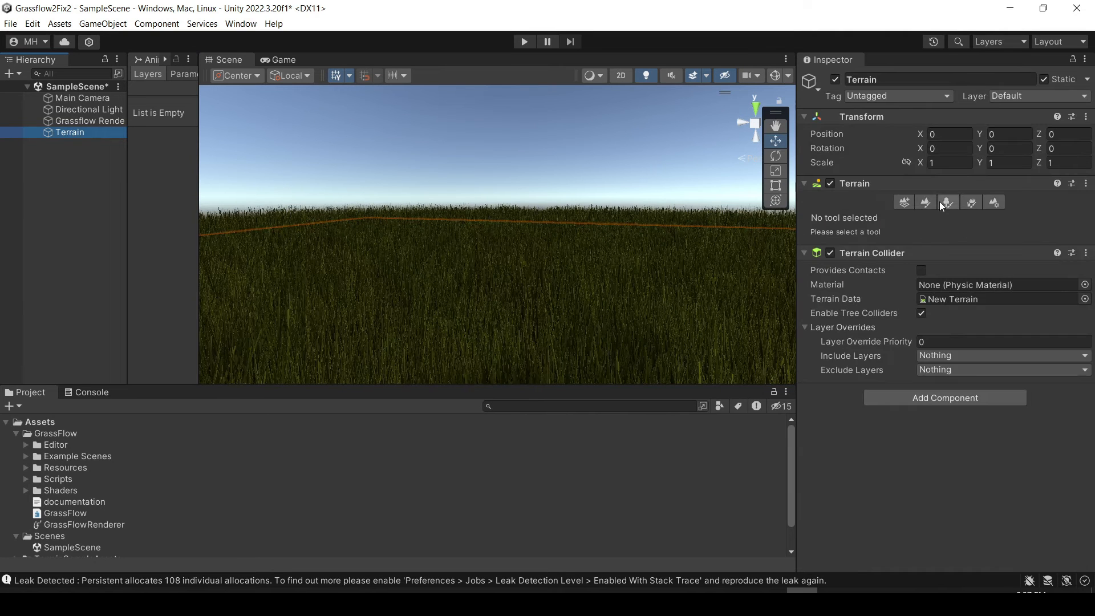
pyautogui.click(925, 203)
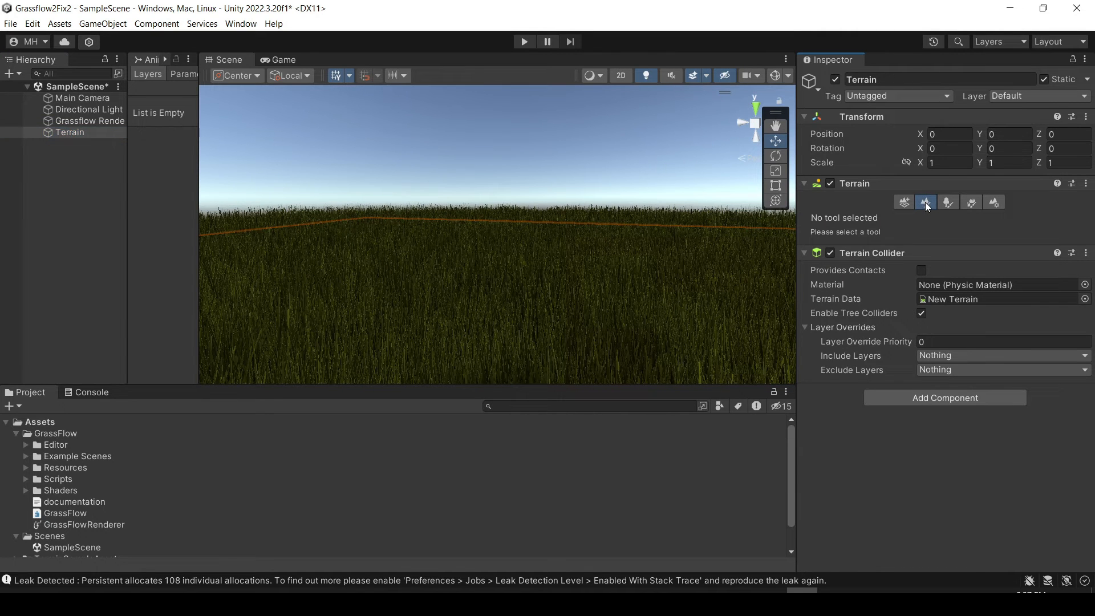
pyautogui.scroll(-2, 979, 344)
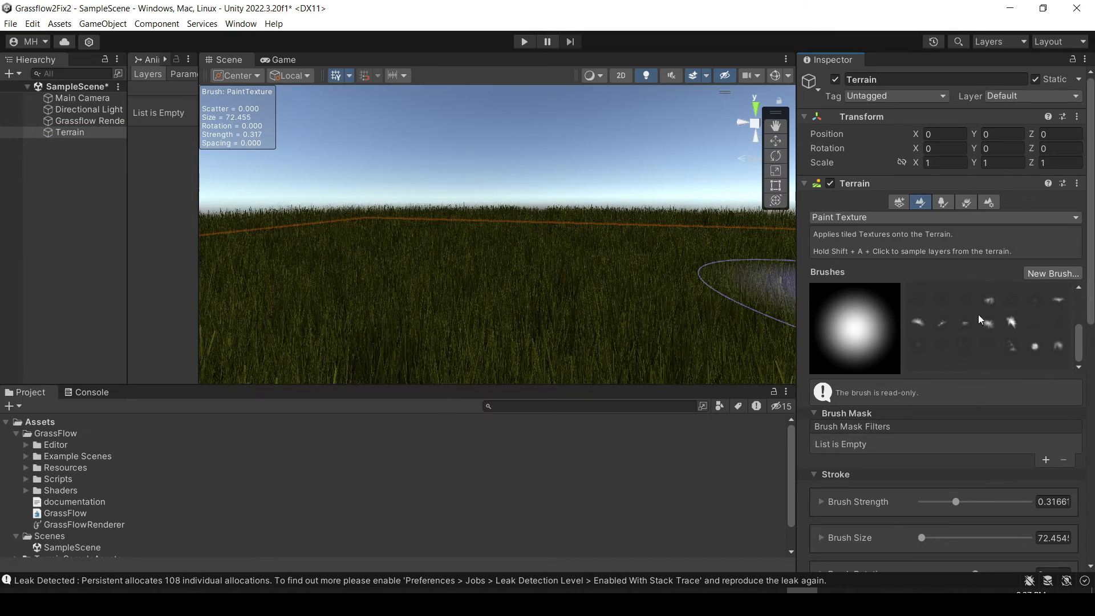
pyautogui.scroll(2, 981, 312)
pyautogui.click(989, 297)
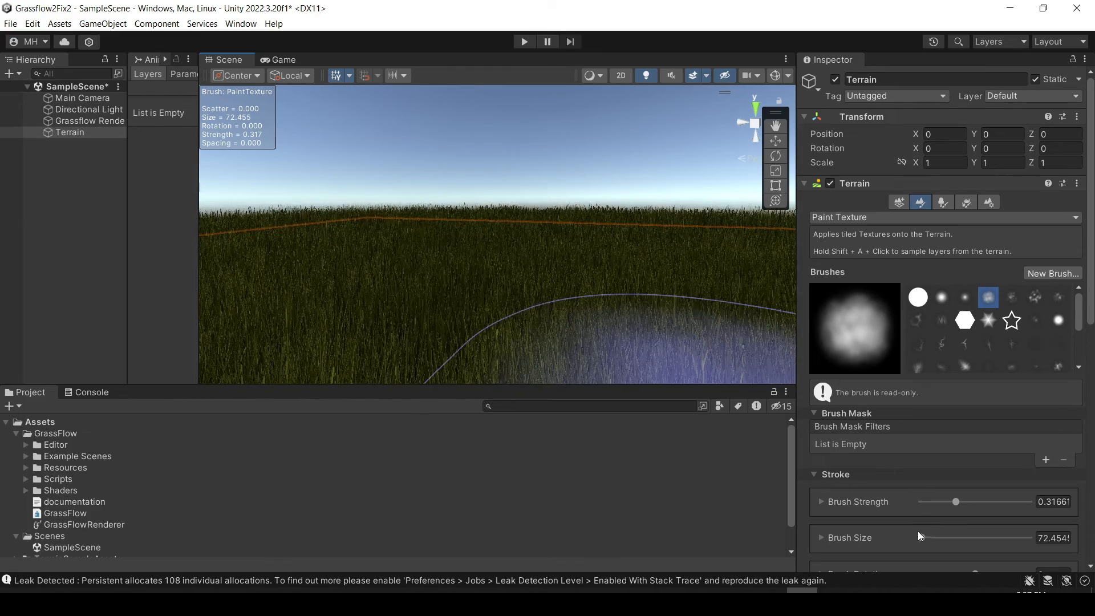
# Set the Paint Texture brush to size about 166 and strength about 0.47, and raise two adjoining hills with Raise or Lower Terrain
pyautogui.moveTo(920, 536)
pyautogui.mouseDown()
pyautogui.moveTo(945, 538)
pyautogui.moveTo(971, 504)
pyautogui.mouseUp()
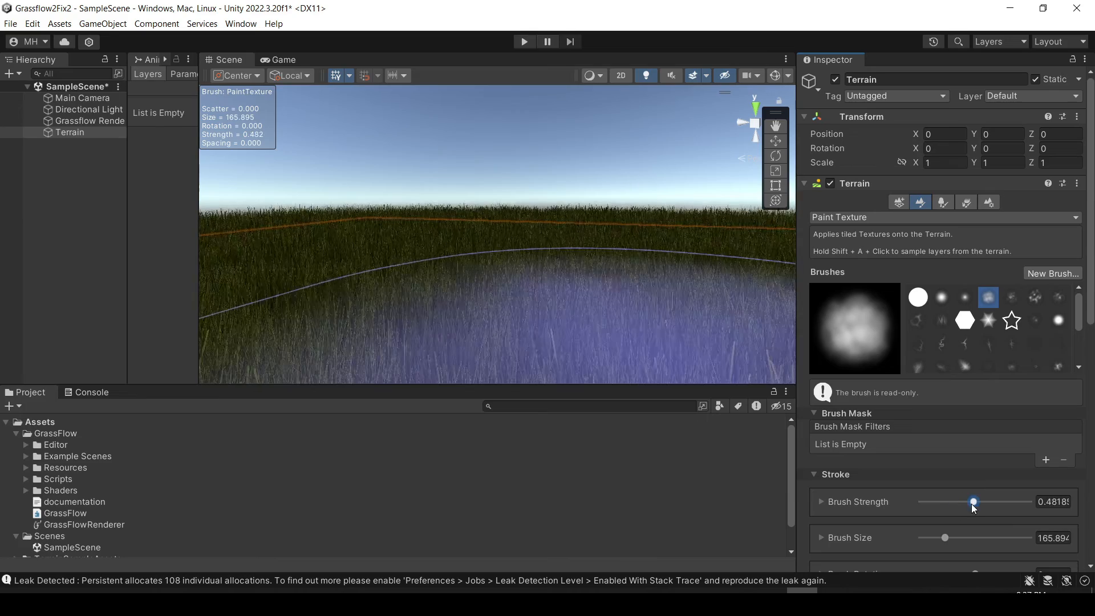
pyautogui.click(859, 217)
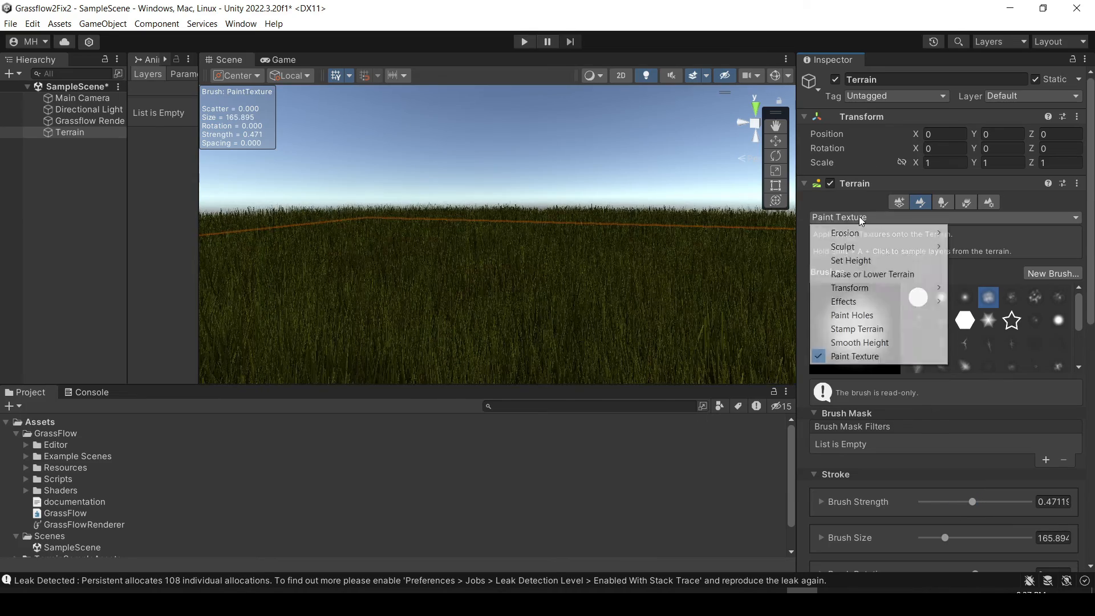
pyautogui.click(853, 273)
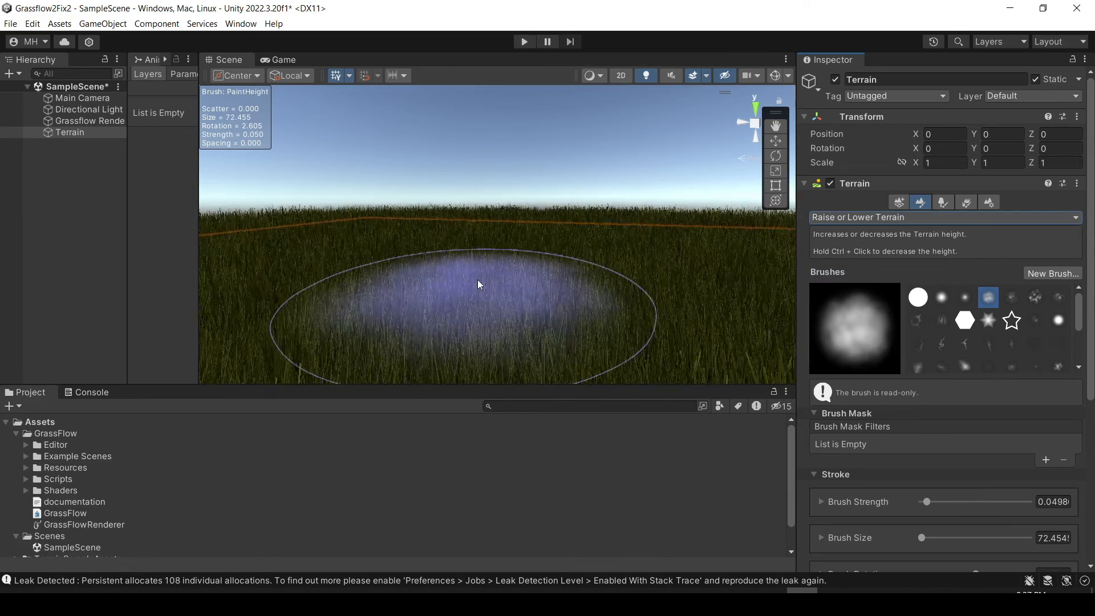
pyautogui.moveTo(480, 261)
pyautogui.mouseDown()
pyautogui.moveTo(501, 268)
pyautogui.moveTo(335, 283)
pyautogui.moveTo(401, 323)
pyautogui.moveTo(444, 294)
pyautogui.mouseUp()
pyautogui.scroll(-5, 333, 286)
pyautogui.scroll(-10, 443, 293)
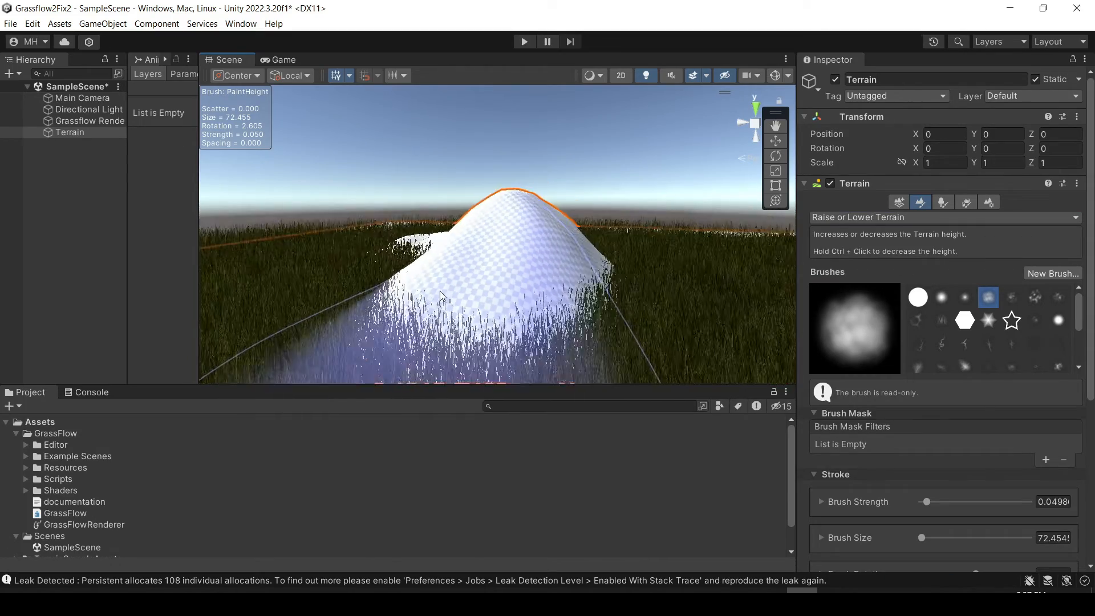
pyautogui.moveTo(617, 258)
pyautogui.mouseDown()
pyautogui.moveTo(587, 274)
pyautogui.moveTo(570, 311)
pyautogui.moveTo(498, 295)
pyautogui.moveTo(344, 301)
pyautogui.mouseUp()
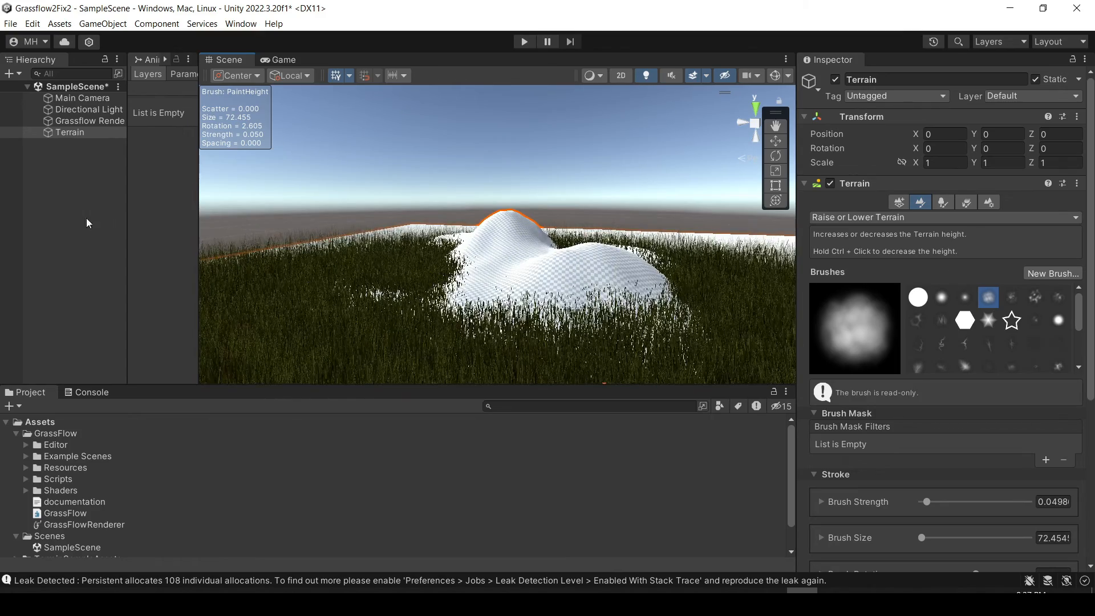
# Refresh the Grassflow Renderer so the grass follows the raised hills, and look over the grass across the terrain
pyautogui.click(85, 121)
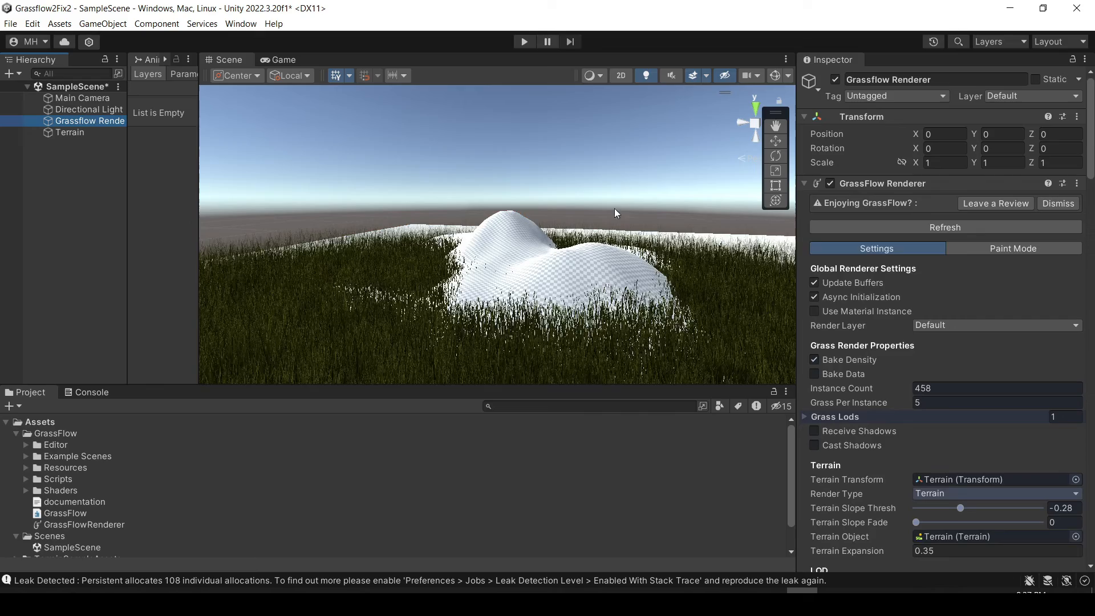
pyautogui.click(946, 227)
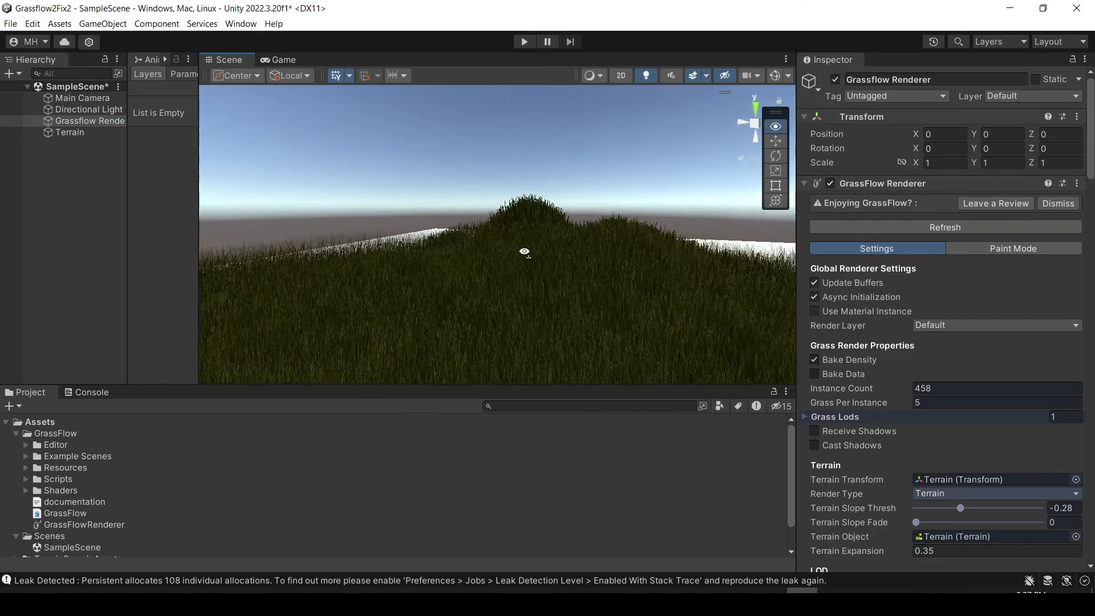
pyautogui.moveTo(520, 245); pyautogui.dragTo(7, 235, button='right')
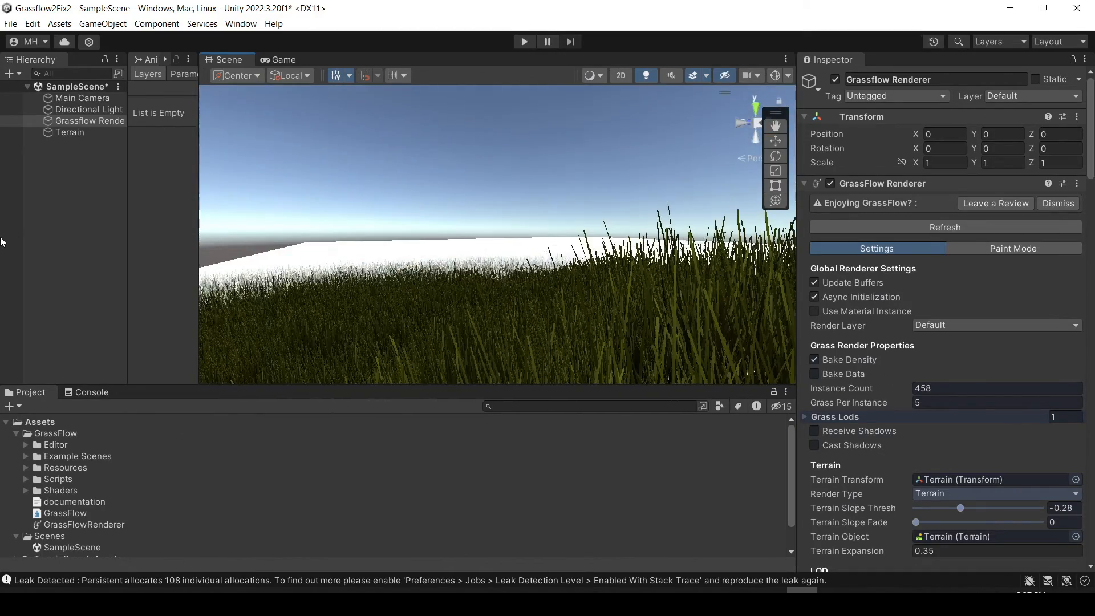
pyautogui.moveTo(445, 258); pyautogui.dragTo(684, 254, button='right')
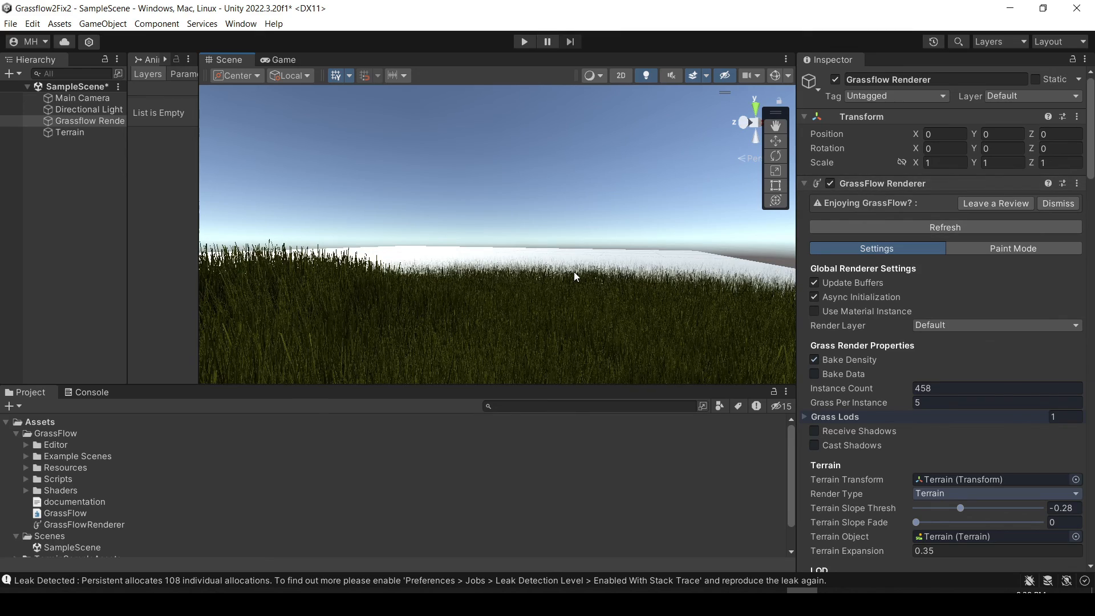
pyautogui.moveTo(571, 272); pyautogui.dragTo(511, 282, button='right')
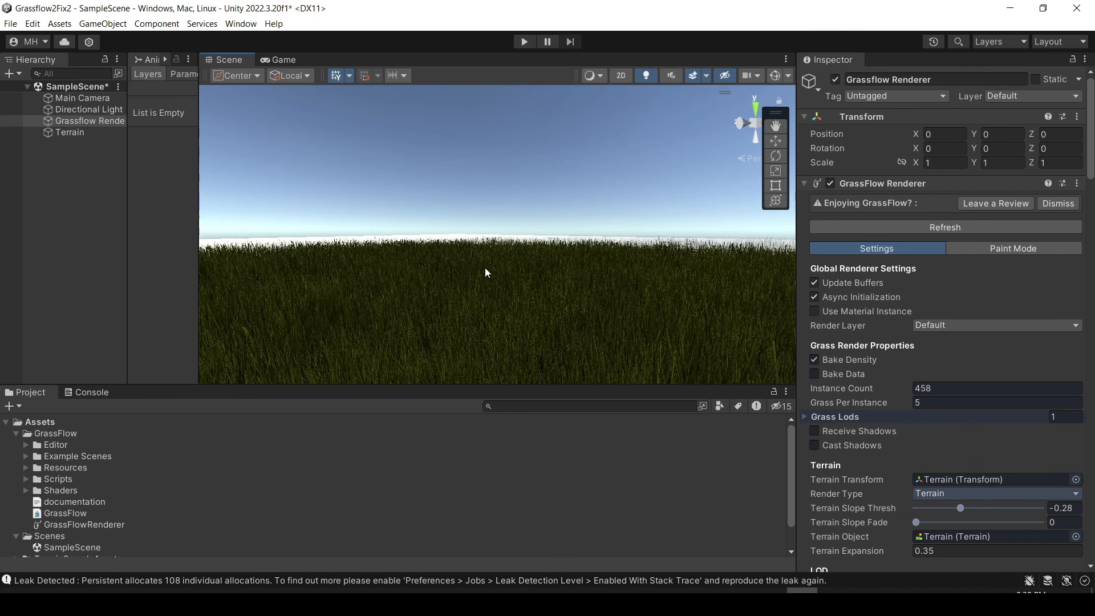